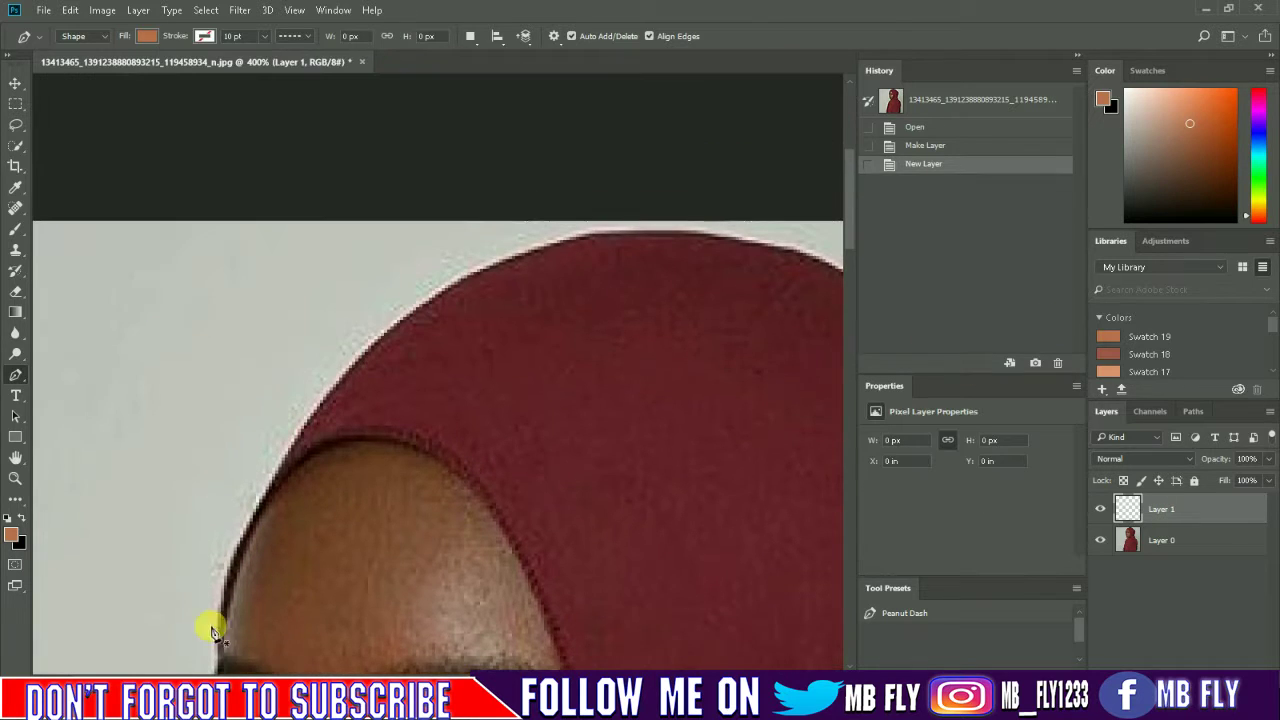
Step: Start the black shape outline at the hijab's forehead edge and send Shape 1 below Layer 0
{"action": "left_click", "coordinate": [247, 414]}
{"action": "key", "text": "ctrl+["}
{"action": "left_click", "coordinate": [146, 36]}
{"action": "left_click", "coordinate": [72, 125]}
{"action": "left_click", "coordinate": [383, 219]}
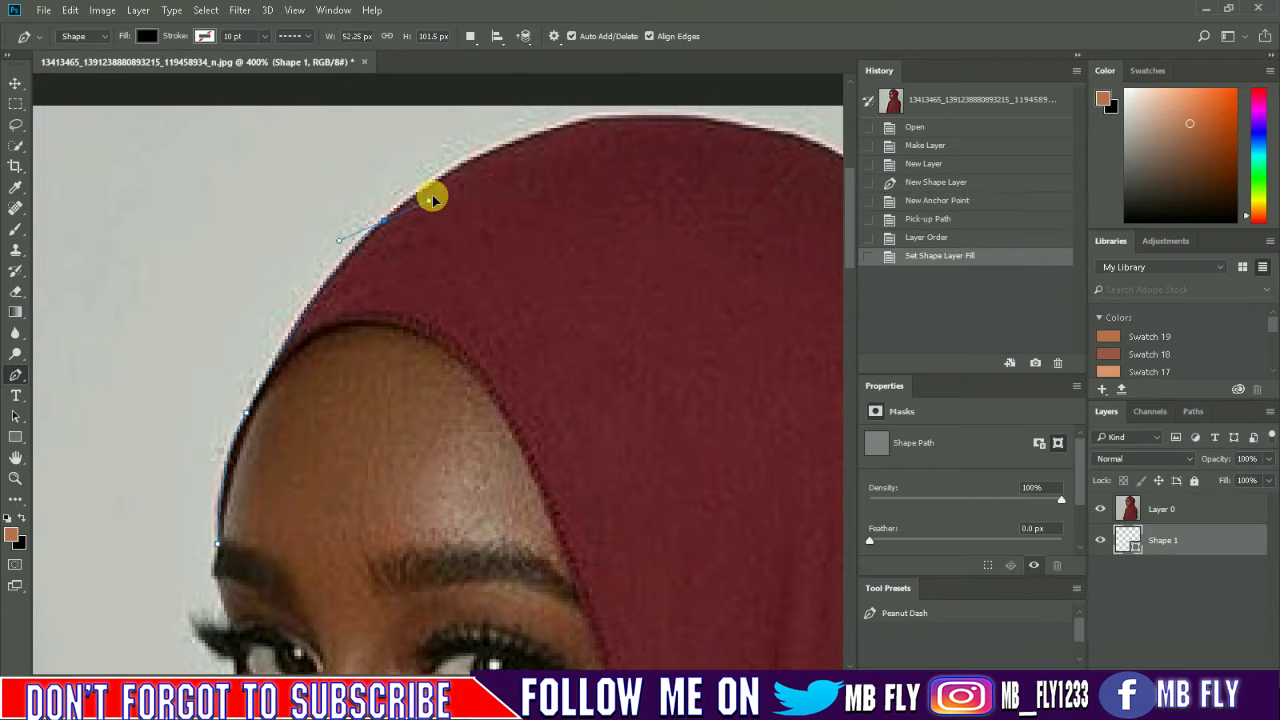
Step: Curve the outline over the hijab's crown and down its right side
{"action": "left_click_drag", "start_coordinate": [520, 300], "coordinate": [185, 402]}
{"action": "left_click_drag", "start_coordinate": [457, 242], "coordinate": [482, 225]}
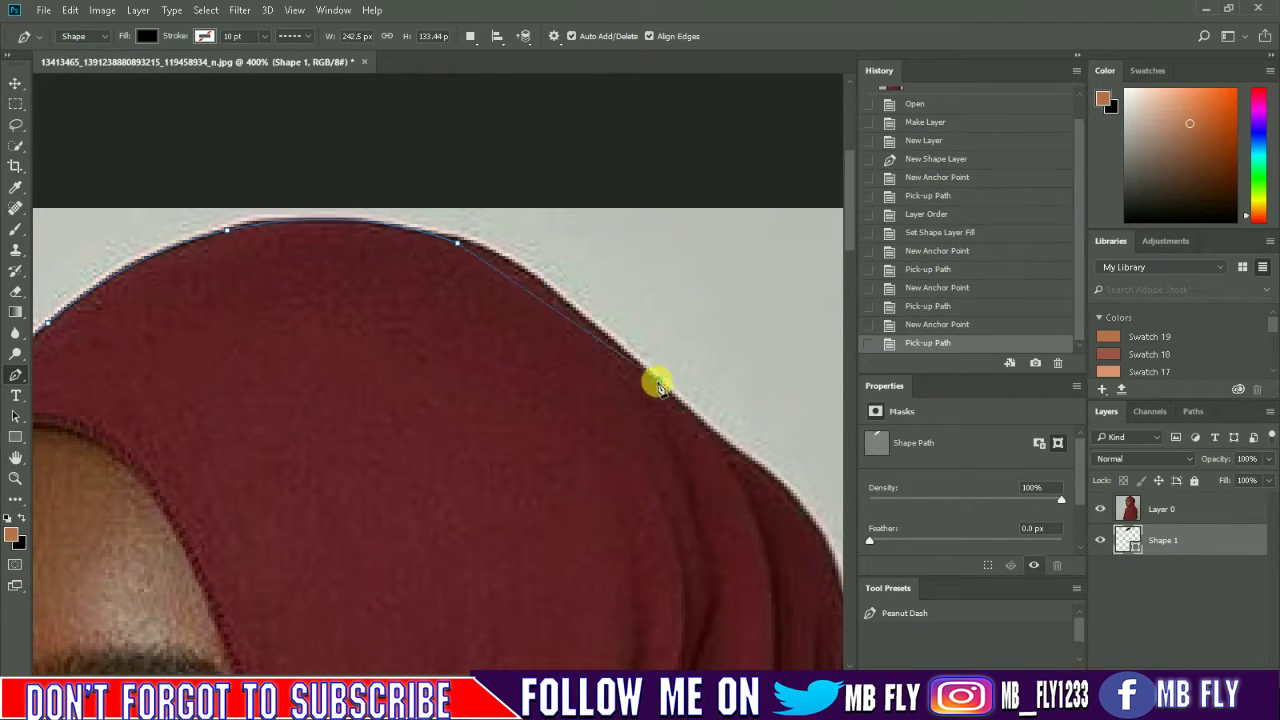
{"action": "left_click_drag", "start_coordinate": [835, 537], "coordinate": [663, 388]}
{"action": "left_click", "coordinate": [683, 398]}
{"action": "left_click", "coordinate": [708, 418]}
{"action": "left_click", "coordinate": [740, 438]}
{"action": "left_click", "coordinate": [766, 466]}
{"action": "left_click_drag", "start_coordinate": [766, 466], "coordinate": [450, 256]}
{"action": "left_click_drag", "start_coordinate": [505, 373], "coordinate": [519, 460]}
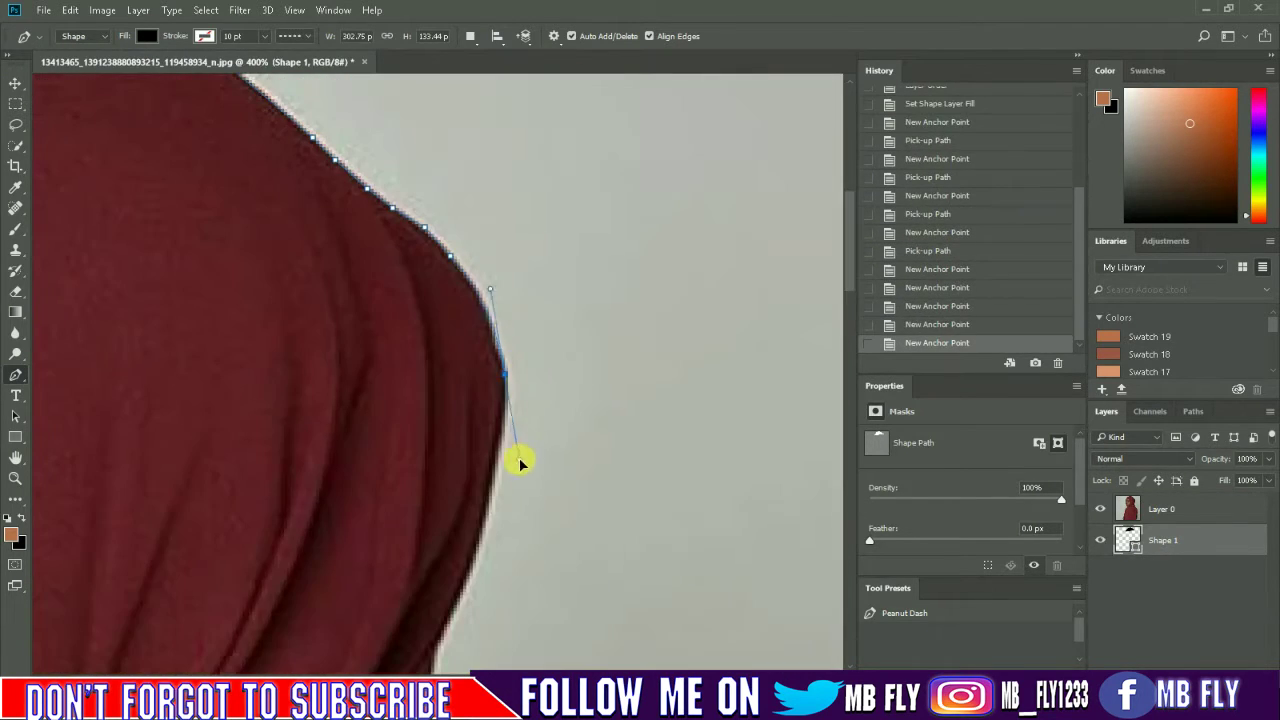
Step: Continue the outline down the hijab's back edge to the shoulder drape
{"action": "scroll", "coordinate": [472, 525], "scroll_direction": "down", "scroll_amount": 3}
{"action": "left_click", "coordinate": [432, 410]}
{"action": "left_click", "coordinate": [424, 463]}
{"action": "left_click", "coordinate": [408, 518]}
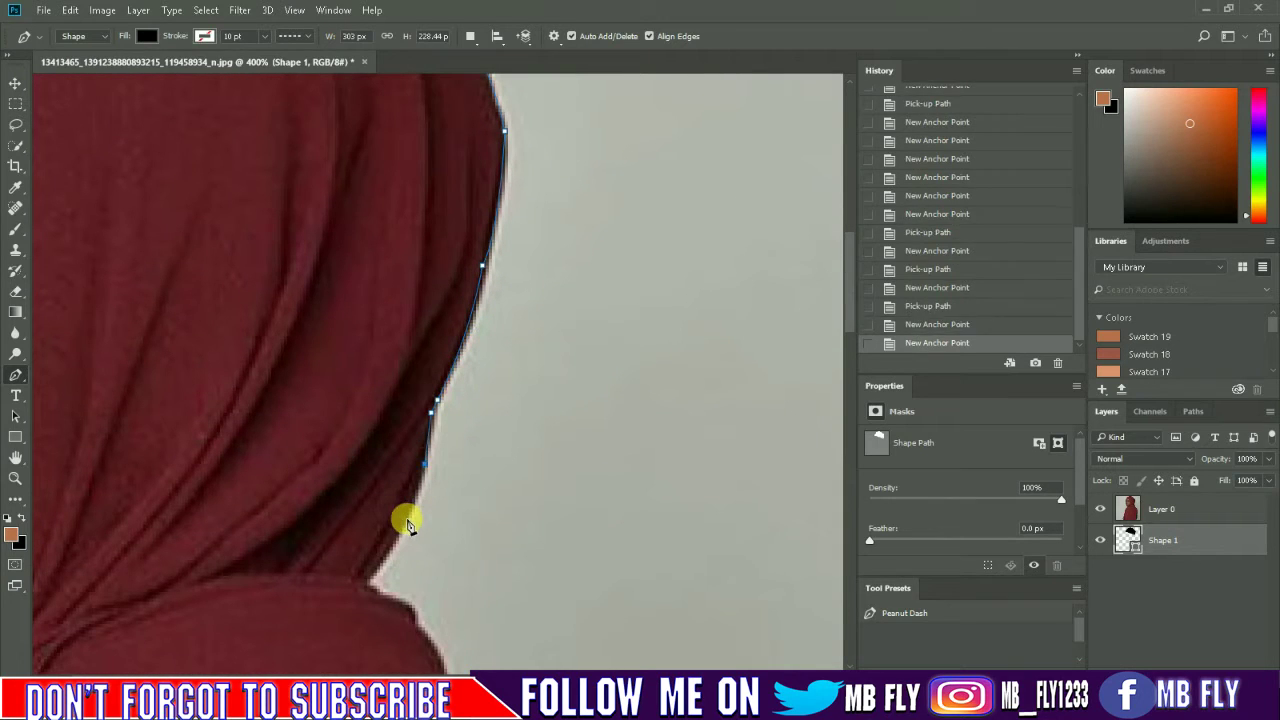
{"action": "left_click", "coordinate": [392, 545]}
{"action": "left_click", "coordinate": [370, 573]}
Step: Trace the shoulder drape's bulge at the neck and draw a curved fold line across it
{"action": "left_click", "coordinate": [189, 587]}
{"action": "left_click", "coordinate": [380, 593]}
{"action": "left_click", "coordinate": [402, 601]}
{"action": "scroll", "coordinate": [415, 415], "scroll_direction": "down", "scroll_amount": 3}
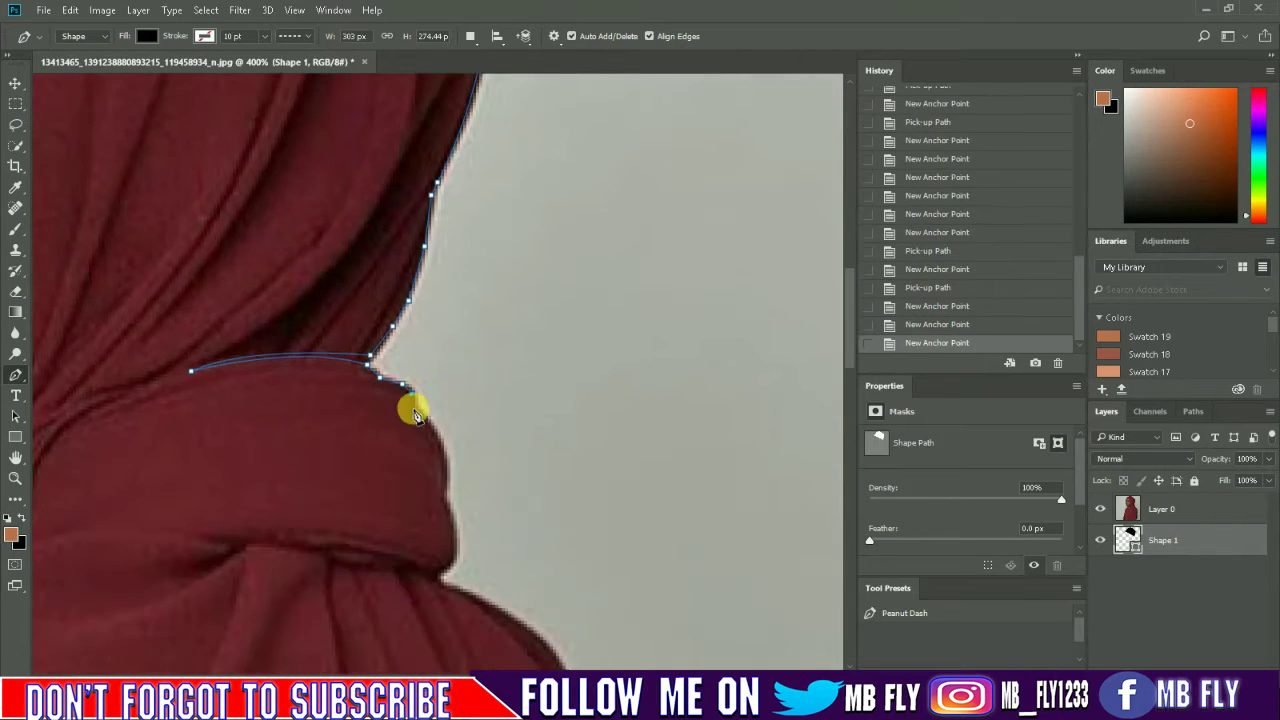
{"action": "left_click_drag", "start_coordinate": [251, 531], "coordinate": [177, 557]}
{"action": "left_click", "coordinate": [444, 572]}
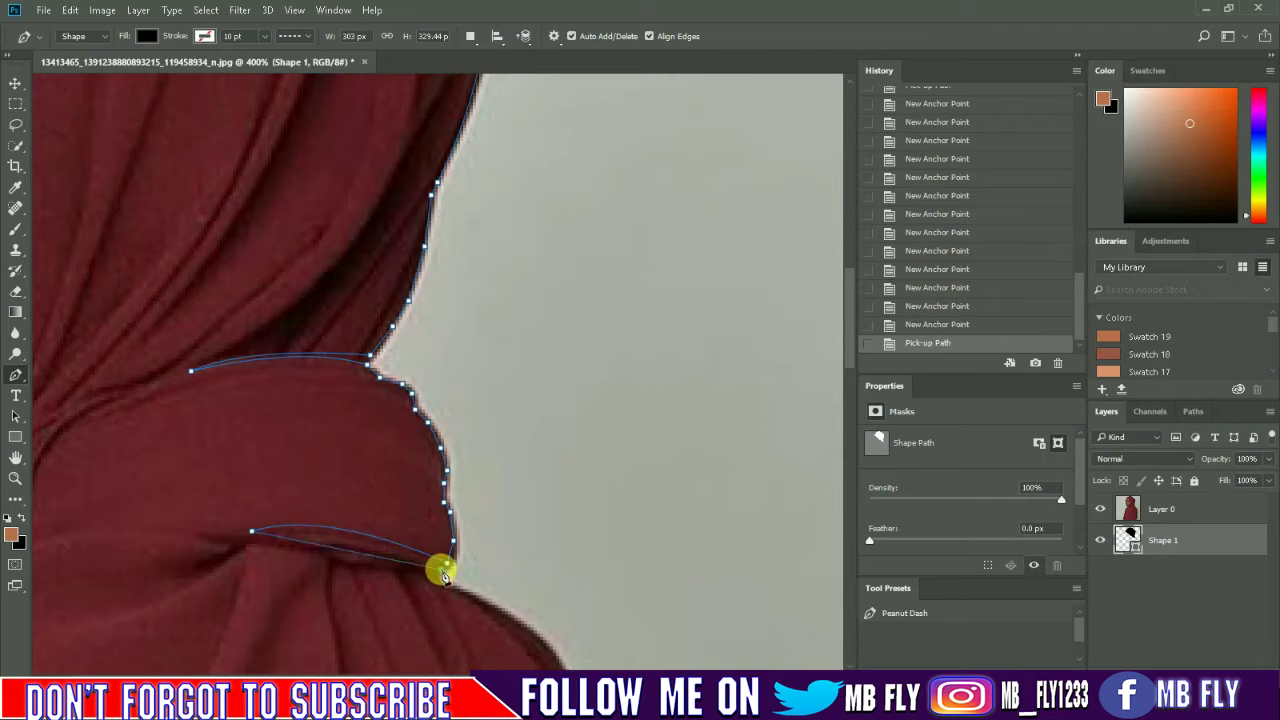
{"action": "left_click", "coordinate": [228, 537]}
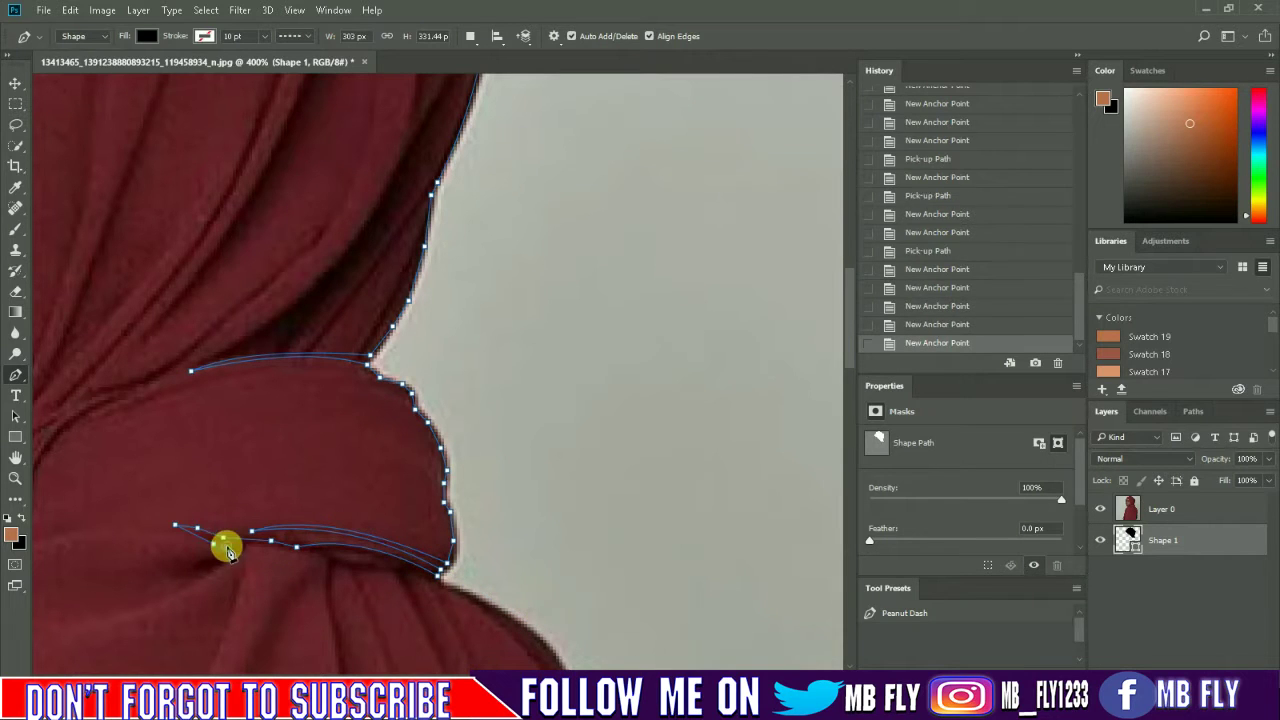
Step: Add further fold-line strands across the shoulder drape
{"action": "left_click", "coordinate": [194, 580]}
{"action": "scroll", "coordinate": [200, 600], "scroll_direction": "left", "scroll_amount": 3}
{"action": "left_click", "coordinate": [262, 623]}
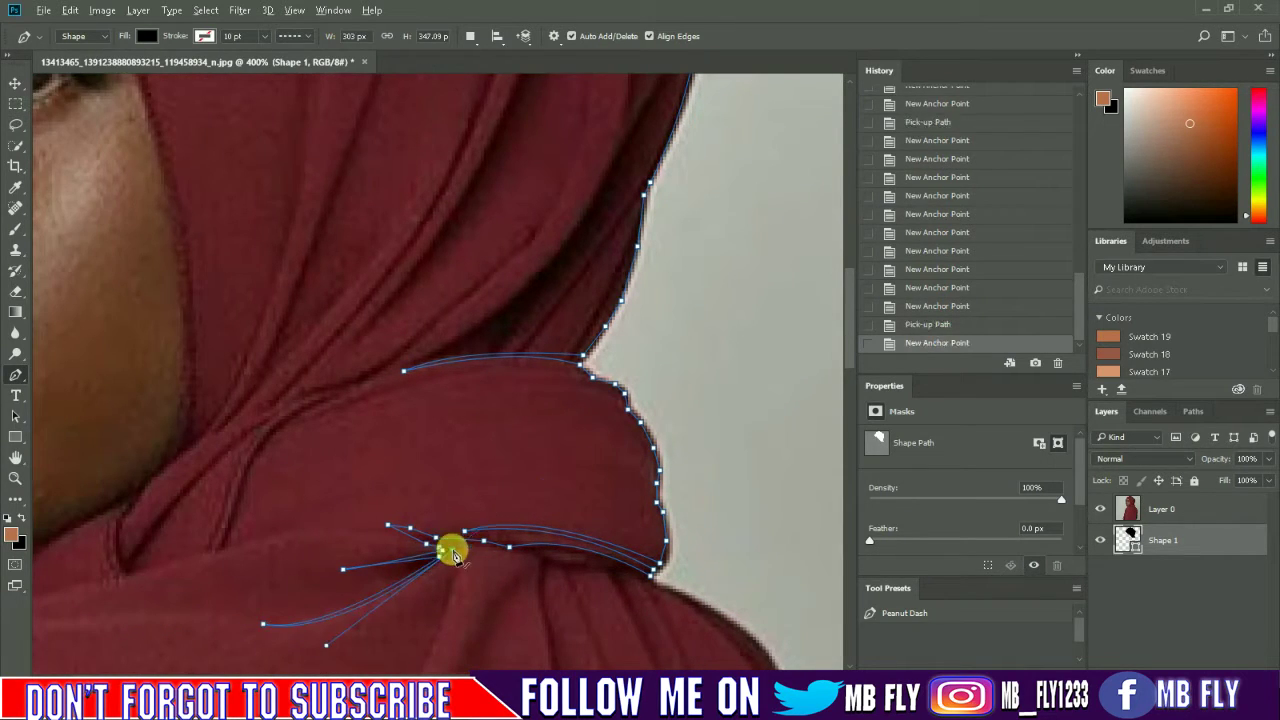
{"action": "scroll", "coordinate": [453, 556], "scroll_direction": "down", "scroll_amount": 5}
{"action": "left_click_drag", "start_coordinate": [300, 557], "coordinate": [168, 606]}
{"action": "scroll", "coordinate": [300, 500], "scroll_direction": "down", "scroll_amount": 2}
{"action": "left_click", "coordinate": [449, 206]}
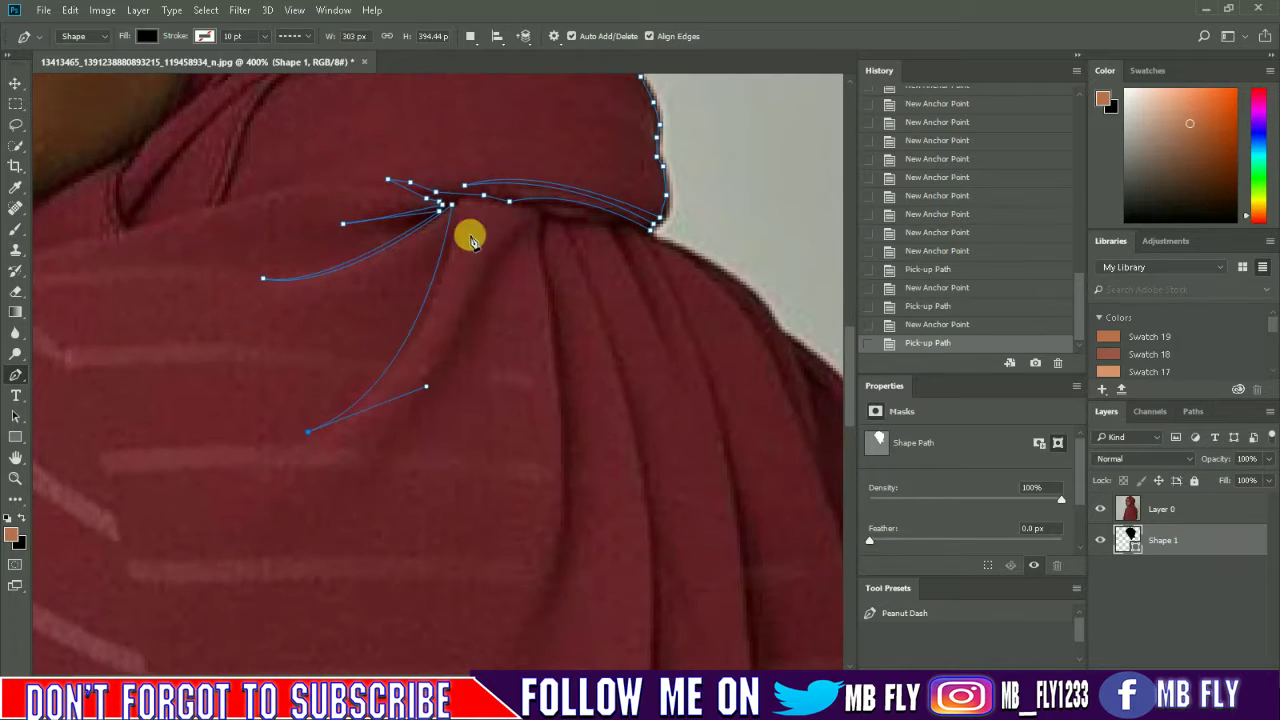
Step: Extend fold lines down the shoulder and a long fold down the hijab's back
{"action": "scroll", "coordinate": [490, 200], "scroll_direction": "up", "scroll_amount": 4}
{"action": "left_click", "coordinate": [515, 385]}
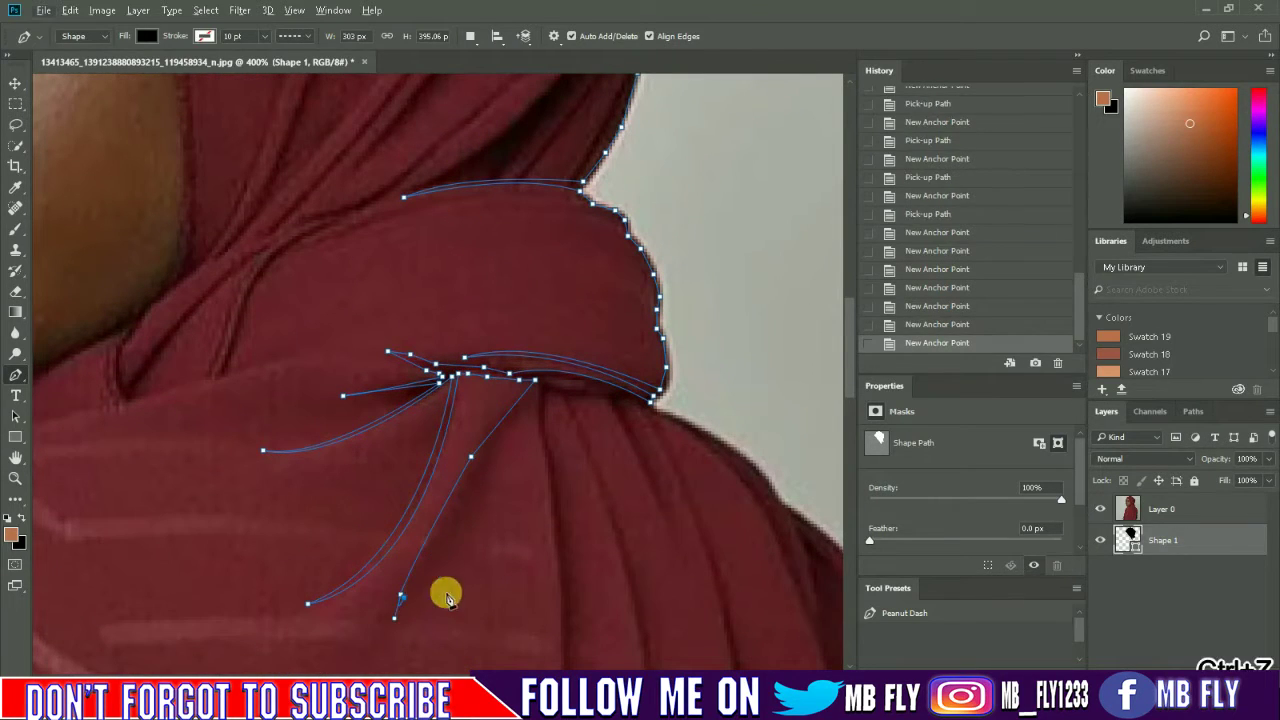
{"action": "left_click", "coordinate": [535, 380]}
{"action": "scroll", "coordinate": [528, 572], "scroll_direction": "down", "scroll_amount": 5}
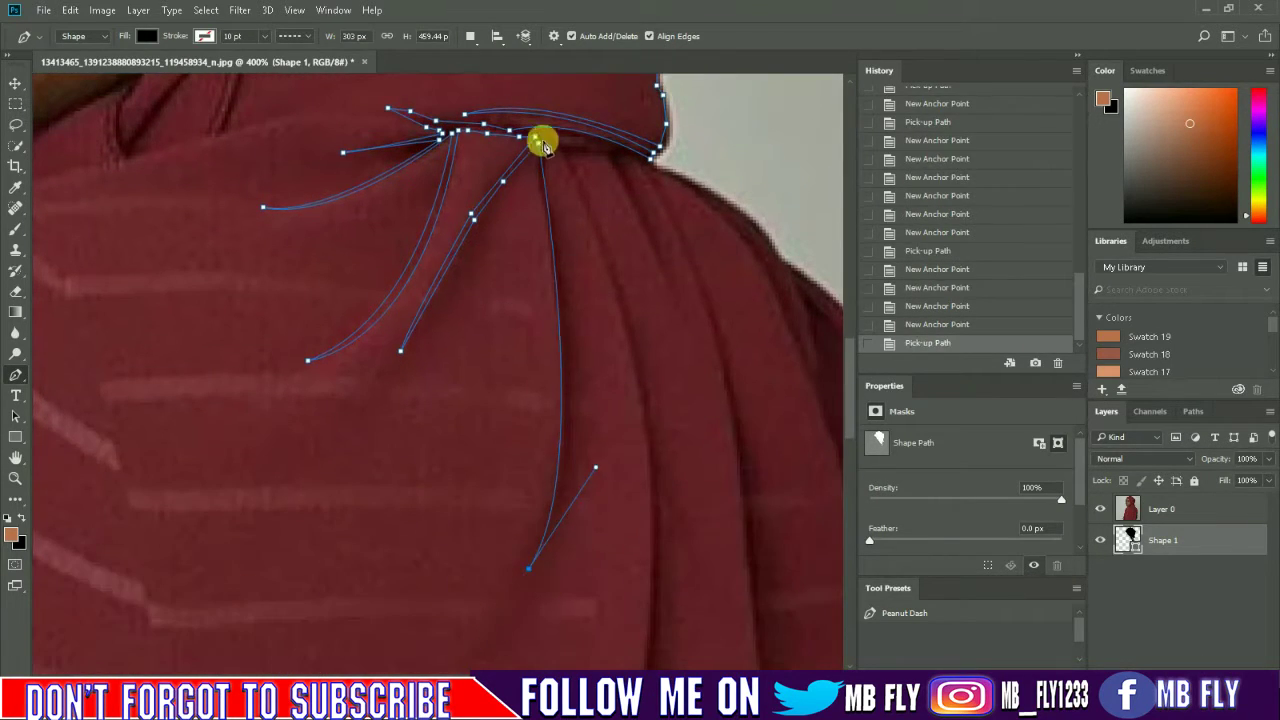
{"action": "scroll", "coordinate": [543, 146], "scroll_direction": "up", "scroll_amount": 5}
{"action": "scroll", "coordinate": [500, 120], "scroll_direction": "up", "scroll_amount": 3}
{"action": "left_click", "coordinate": [457, 94]}
{"action": "scroll", "coordinate": [520, 300], "scroll_direction": "down", "scroll_amount": 5}
{"action": "scroll", "coordinate": [571, 480], "scroll_direction": "down", "scroll_amount": 5}
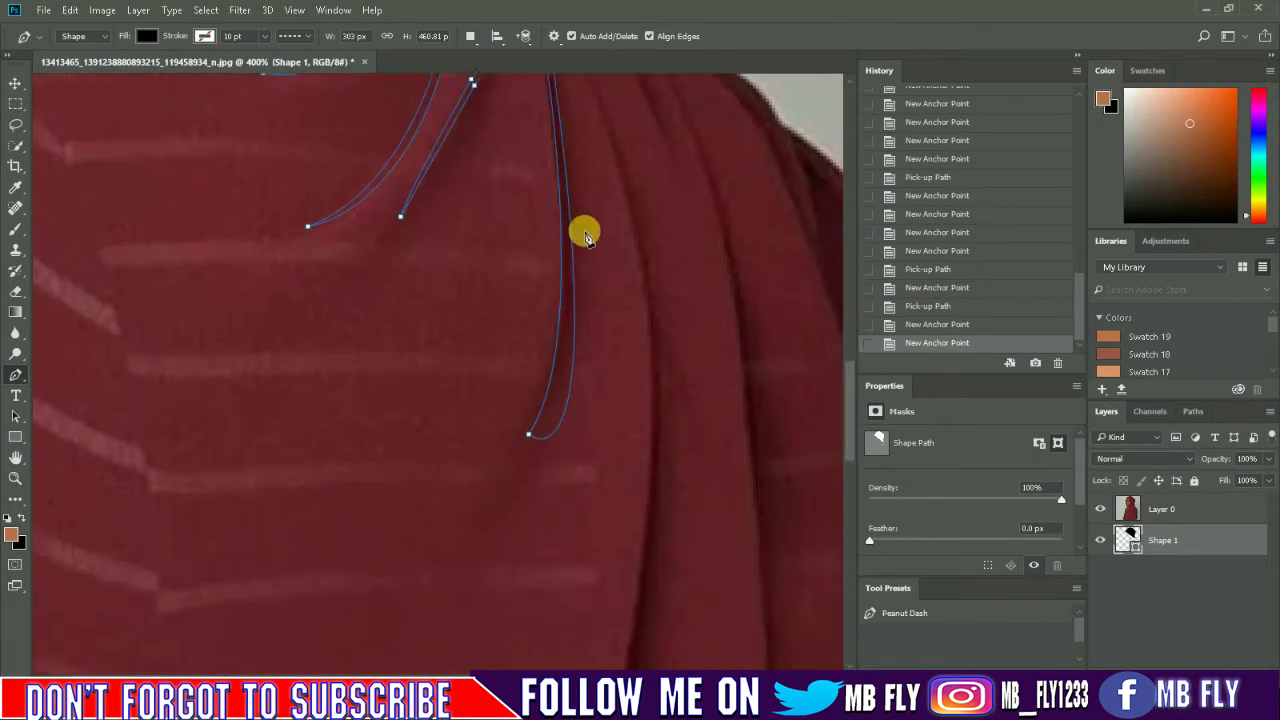
{"action": "key", "text": "ctrl+minus"}
{"action": "key", "text": "ctrl+minus"}
Step: Add fold points near the shoulder and extend a fold down the back drape
{"action": "left_click", "coordinate": [601, 480]}
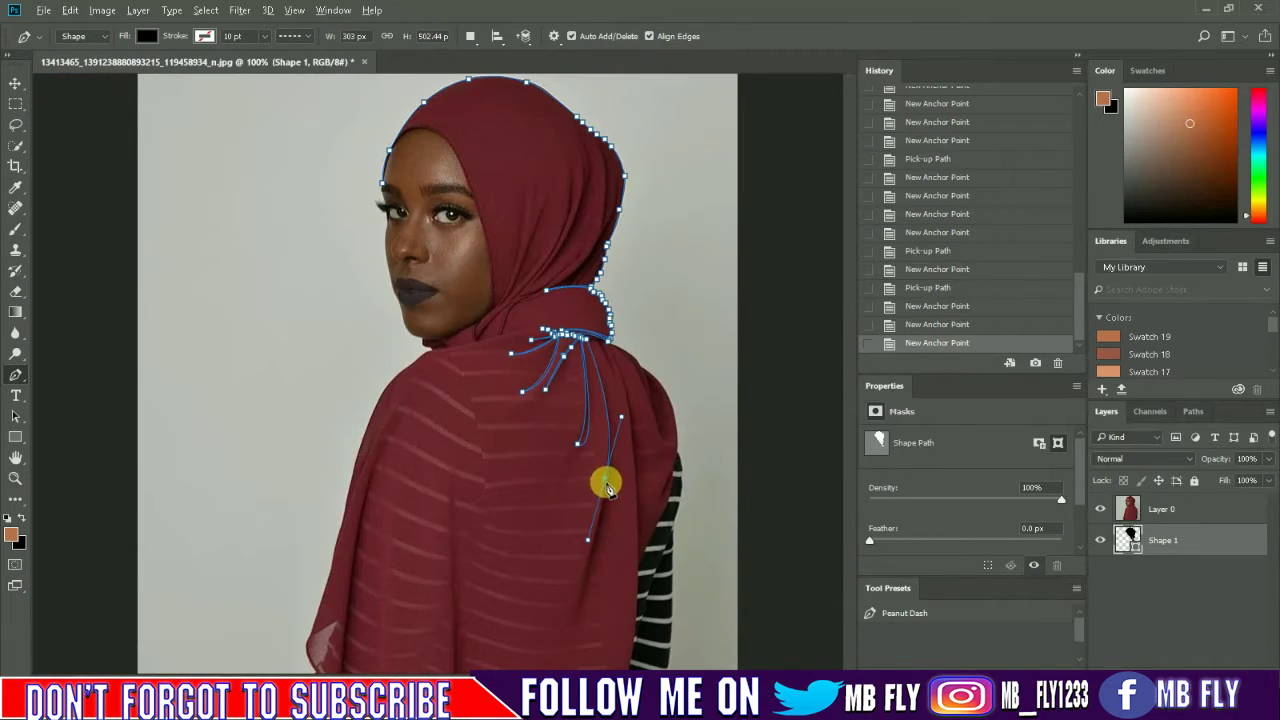
{"action": "left_click", "coordinate": [585, 622]}
{"action": "left_click", "coordinate": [620, 406]}
{"action": "key", "text": "ctrl+plus"}
{"action": "key", "text": "ctrl+plus"}
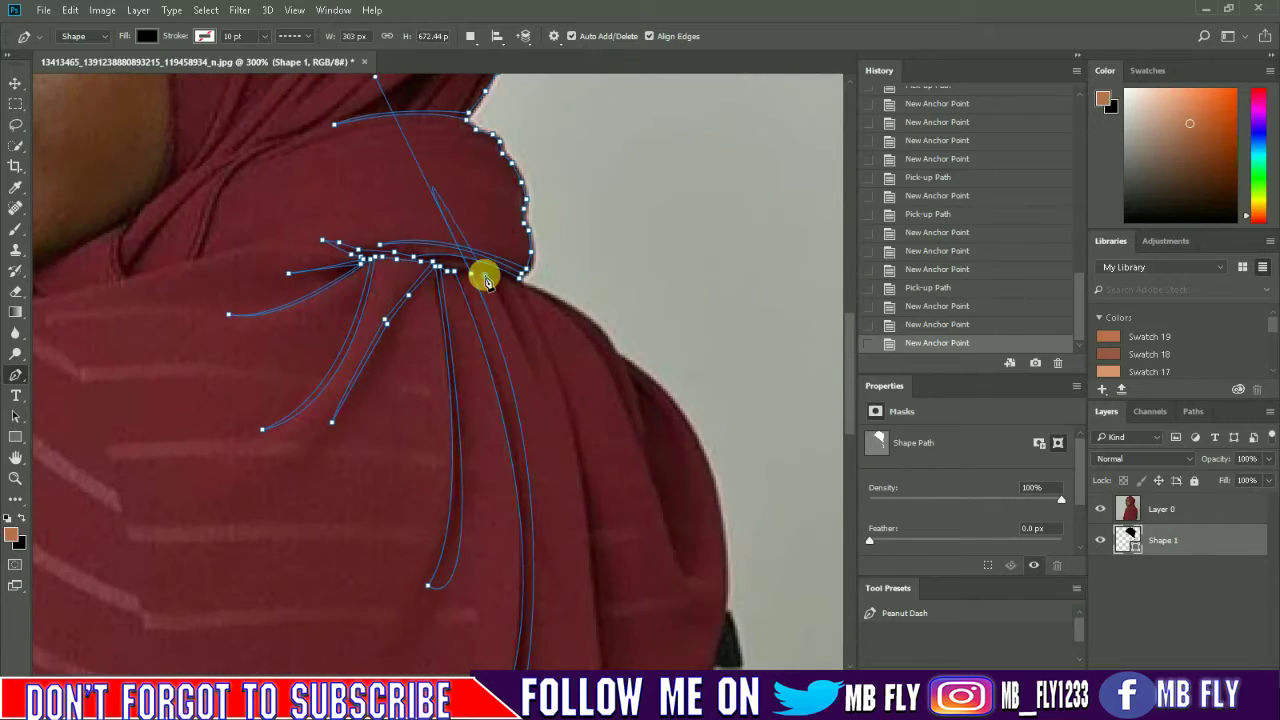
{"action": "scroll", "coordinate": [537, 391], "scroll_direction": "down", "scroll_amount": 3}
{"action": "left_click", "coordinate": [600, 505]}
Step: Trace the shoulder edge down toward the striped sleeve
{"action": "scroll", "coordinate": [581, 657], "scroll_direction": "down", "scroll_amount": 3}
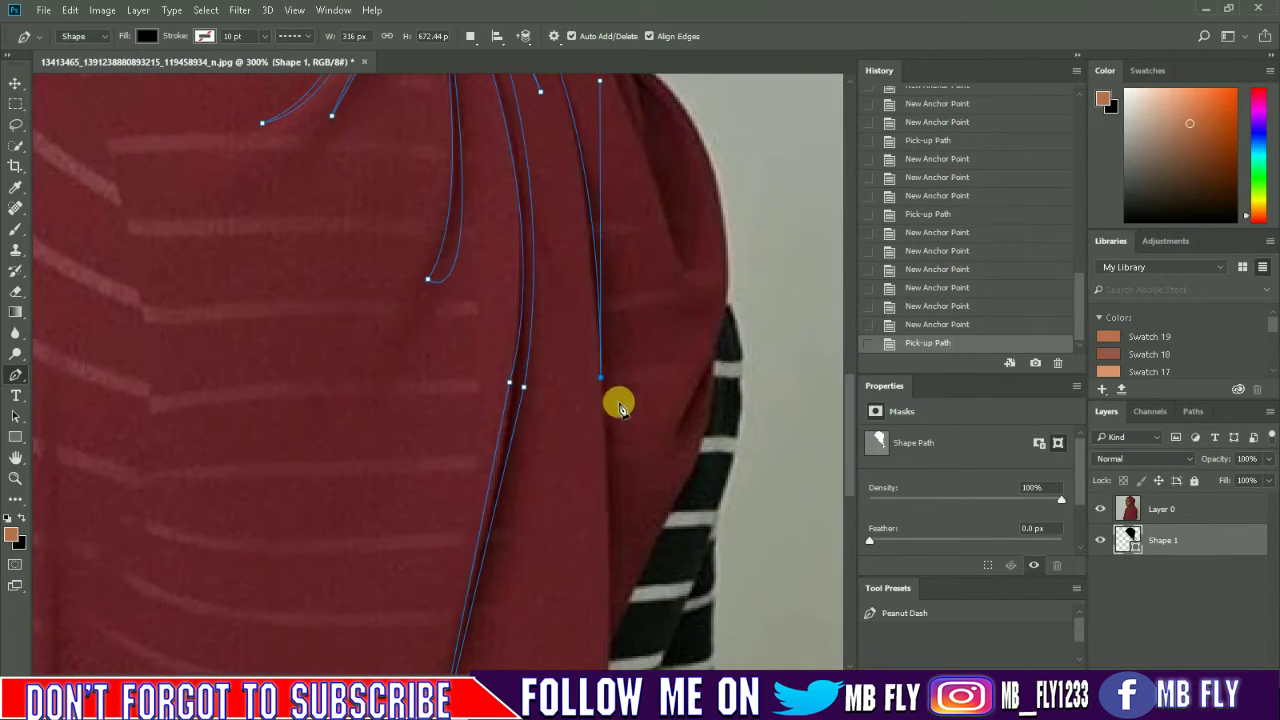
{"action": "scroll", "coordinate": [614, 400], "scroll_direction": "up", "scroll_amount": 5}
{"action": "left_click_drag", "start_coordinate": [519, 211], "coordinate": [611, 301]}
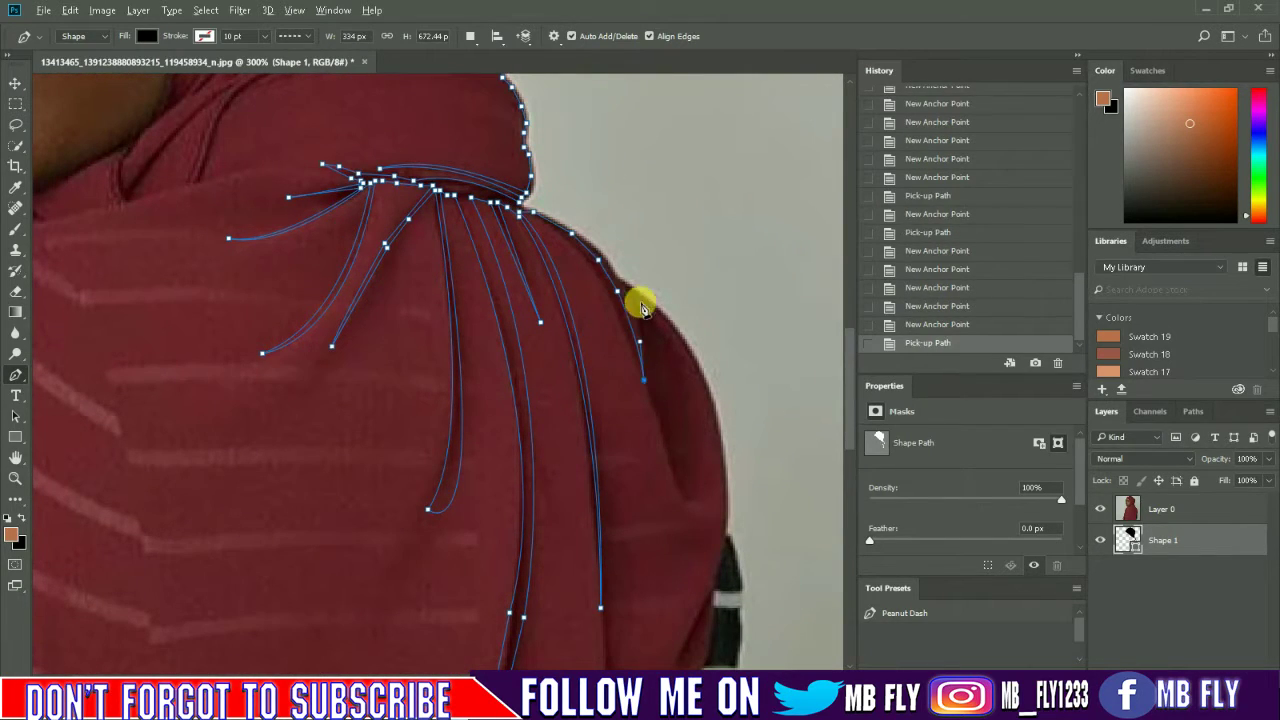
{"action": "scroll", "coordinate": [690, 422], "scroll_direction": "down", "scroll_amount": 3}
{"action": "left_click", "coordinate": [672, 548]}
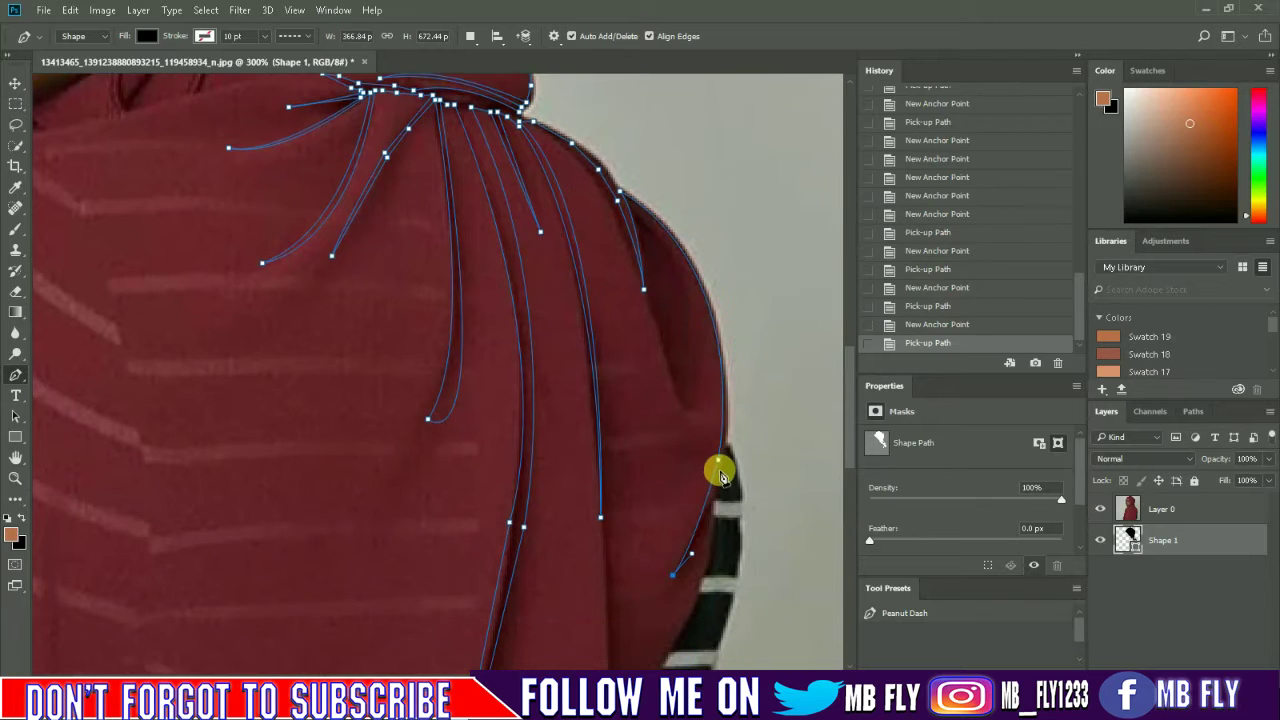
{"action": "scroll", "coordinate": [725, 450], "scroll_direction": "down", "scroll_amount": 2}
Step: Start a separate line along the striped sleeve edge, ending at the image bottom
{"action": "left_click", "coordinate": [711, 403]}
{"action": "left_click", "coordinate": [706, 469]}
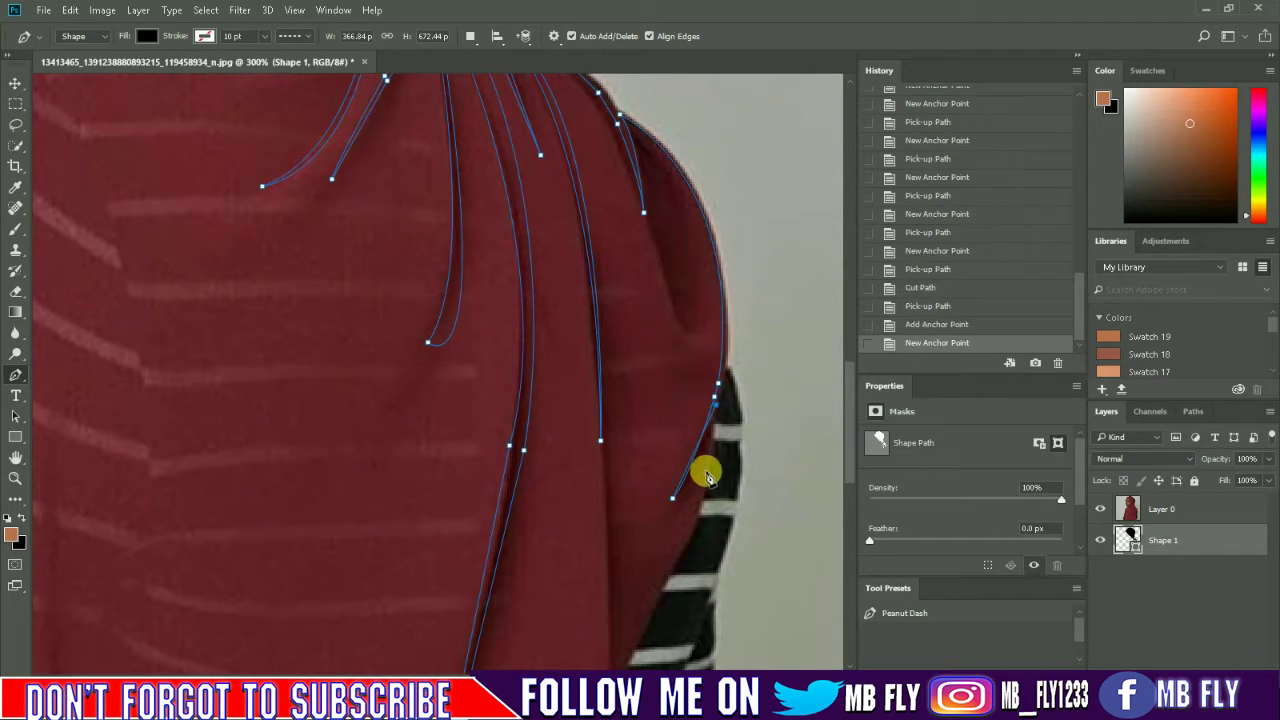
{"action": "left_click", "coordinate": [684, 544]}
{"action": "left_click", "coordinate": [667, 572]}
{"action": "scroll", "coordinate": [647, 580], "scroll_direction": "down", "scroll_amount": 5}
{"action": "left_click", "coordinate": [614, 234]}
{"action": "left_click", "coordinate": [600, 456]}
{"action": "scroll", "coordinate": [600, 406], "scroll_direction": "down", "scroll_amount": 3}
{"action": "left_click", "coordinate": [586, 472]}
{"action": "left_click", "coordinate": [579, 555]}
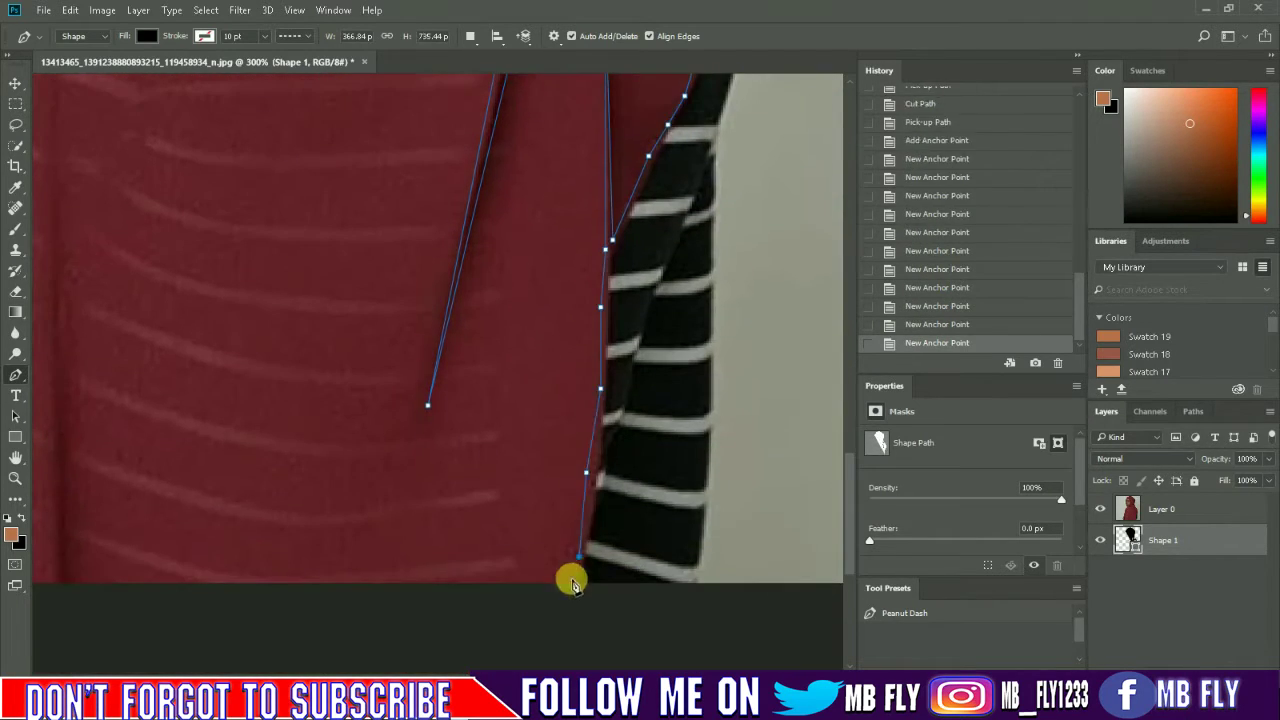
Step: Resume the sleeve-edge line and add anchors down to the sleeve's bottom
{"action": "scroll", "coordinate": [613, 266], "scroll_direction": "up", "scroll_amount": 5}
{"action": "left_click", "coordinate": [691, 497]}
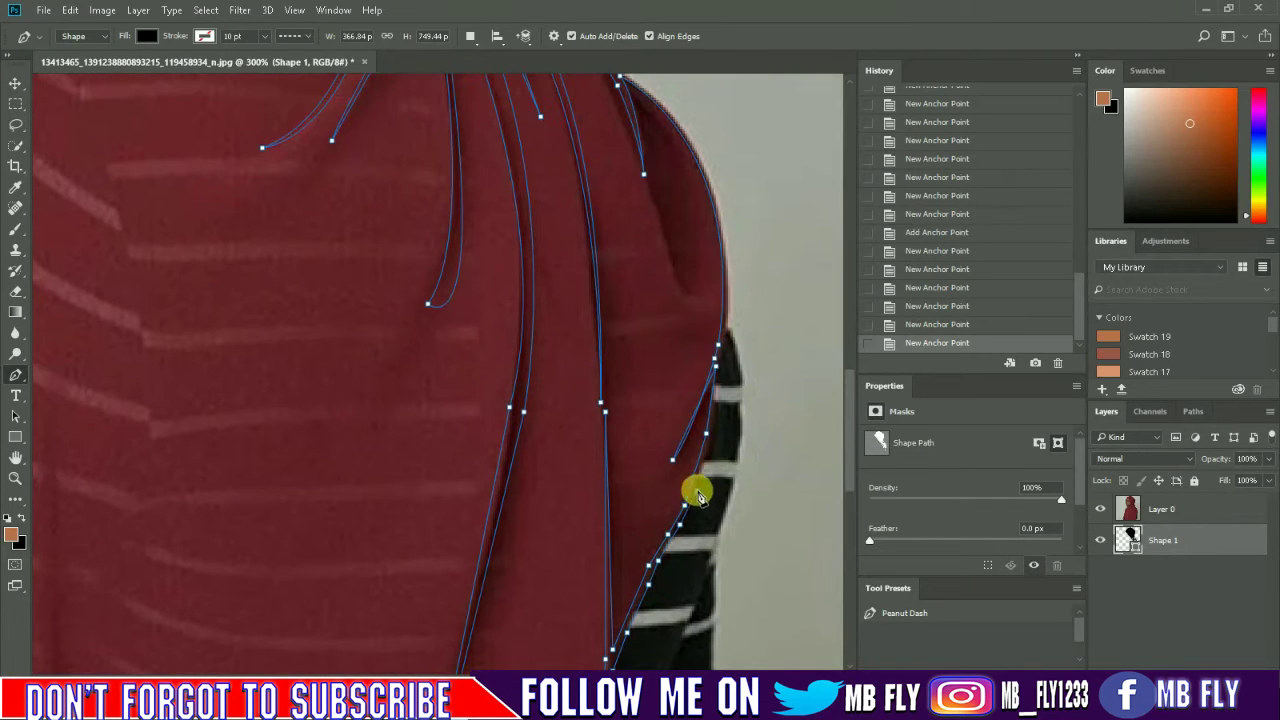
{"action": "scroll", "coordinate": [720, 455], "scroll_direction": "up", "scroll_amount": 2}
{"action": "scroll", "coordinate": [738, 428], "scroll_direction": "down", "scroll_amount": 3}
{"action": "left_click", "coordinate": [646, 600]}
{"action": "scroll", "coordinate": [655, 540], "scroll_direction": "down", "scroll_amount": 3}
{"action": "left_click", "coordinate": [663, 480]}
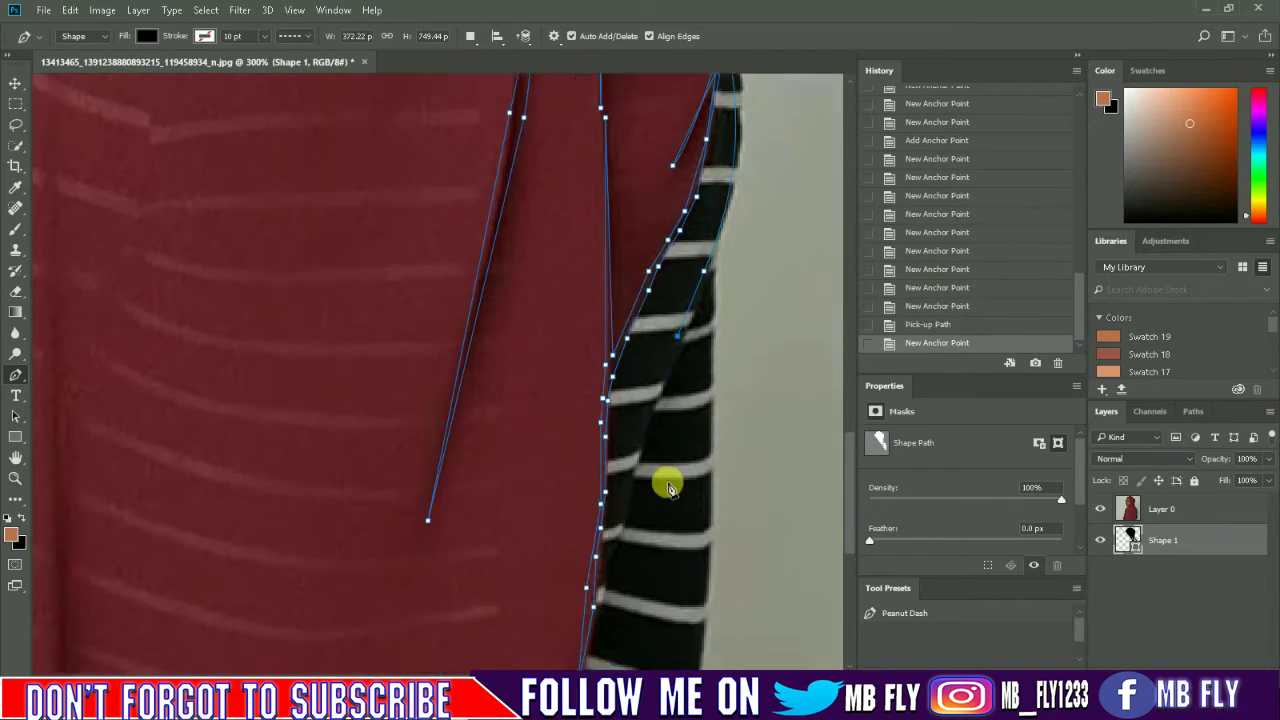
{"action": "scroll", "coordinate": [663, 480], "scroll_direction": "down", "scroll_amount": 3}
{"action": "left_click", "coordinate": [648, 446]}
{"action": "scroll", "coordinate": [695, 585], "scroll_direction": "down", "scroll_amount": 3}
{"action": "left_click", "coordinate": [694, 494]}
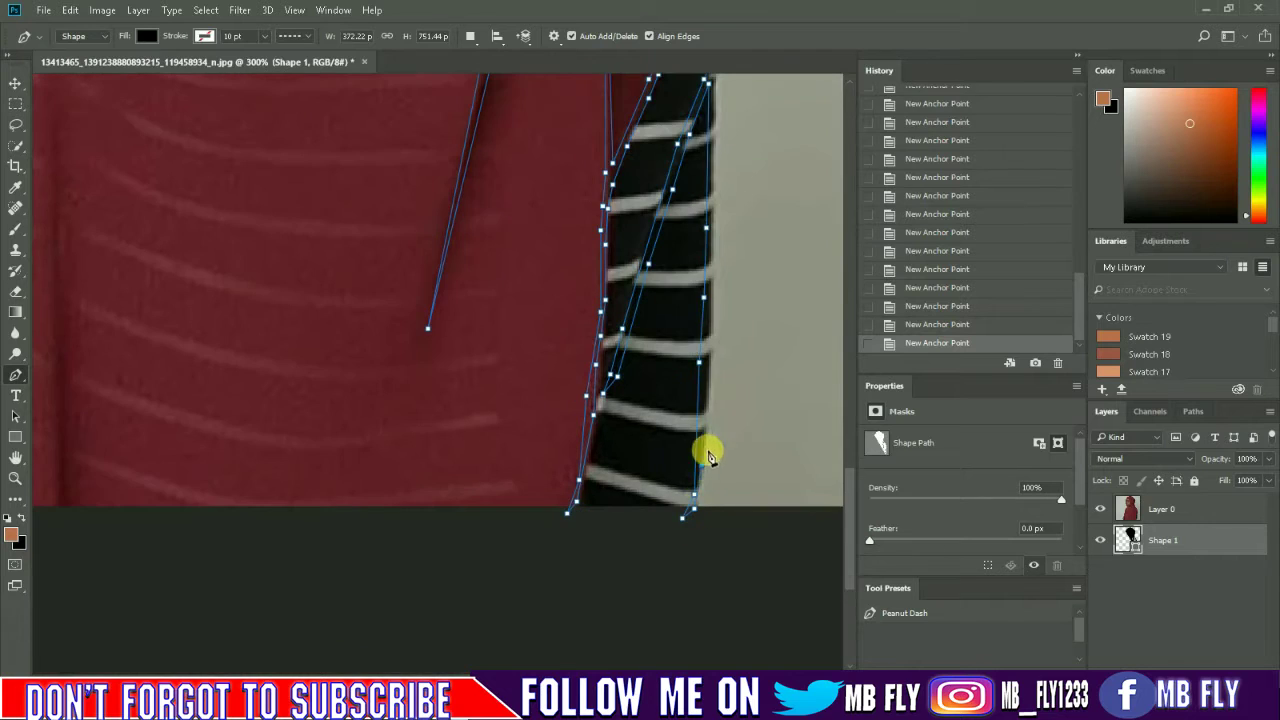
{"action": "scroll", "coordinate": [716, 200], "scroll_direction": "up", "scroll_amount": 3}
{"action": "scroll", "coordinate": [705, 240], "scroll_direction": "up", "scroll_amount": 3}
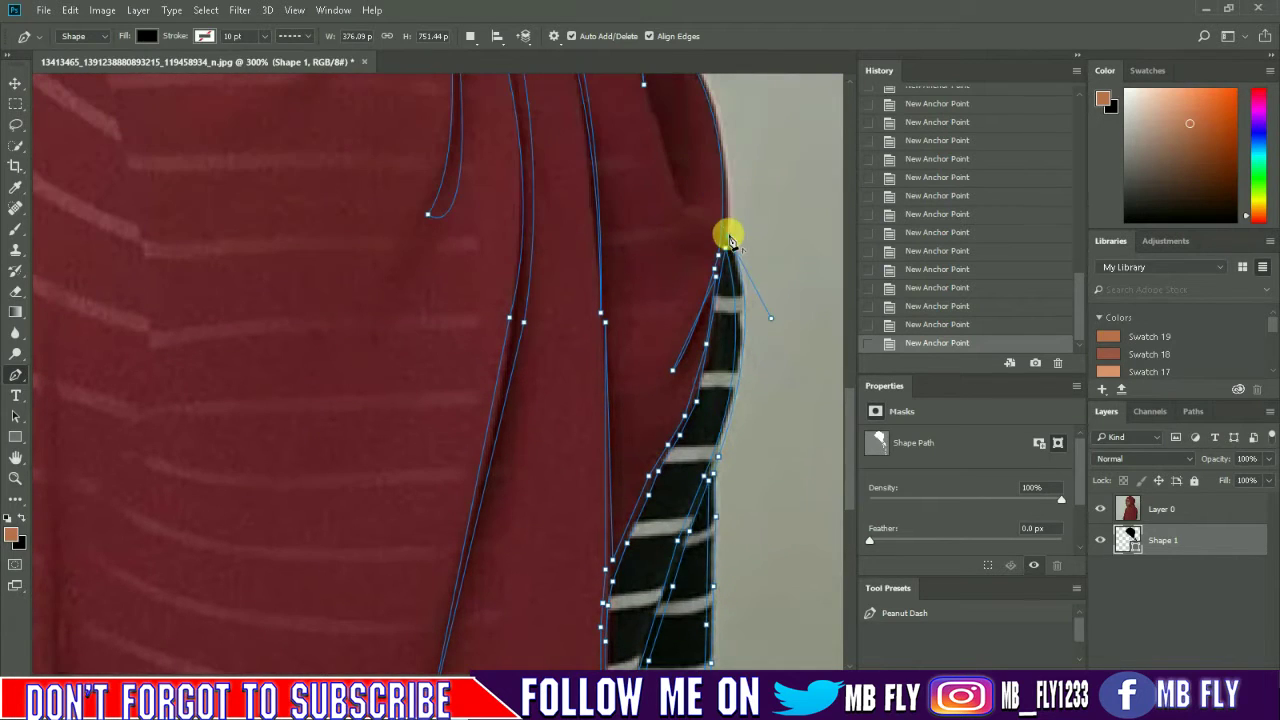
Step: Carry the outline over the top of the hood and down its left edge to the eyelashes
{"action": "scroll", "coordinate": [729, 238], "scroll_direction": "up", "scroll_amount": 3}
{"action": "left_click_drag", "start_coordinate": [617, 316], "coordinate": [730, 340]}
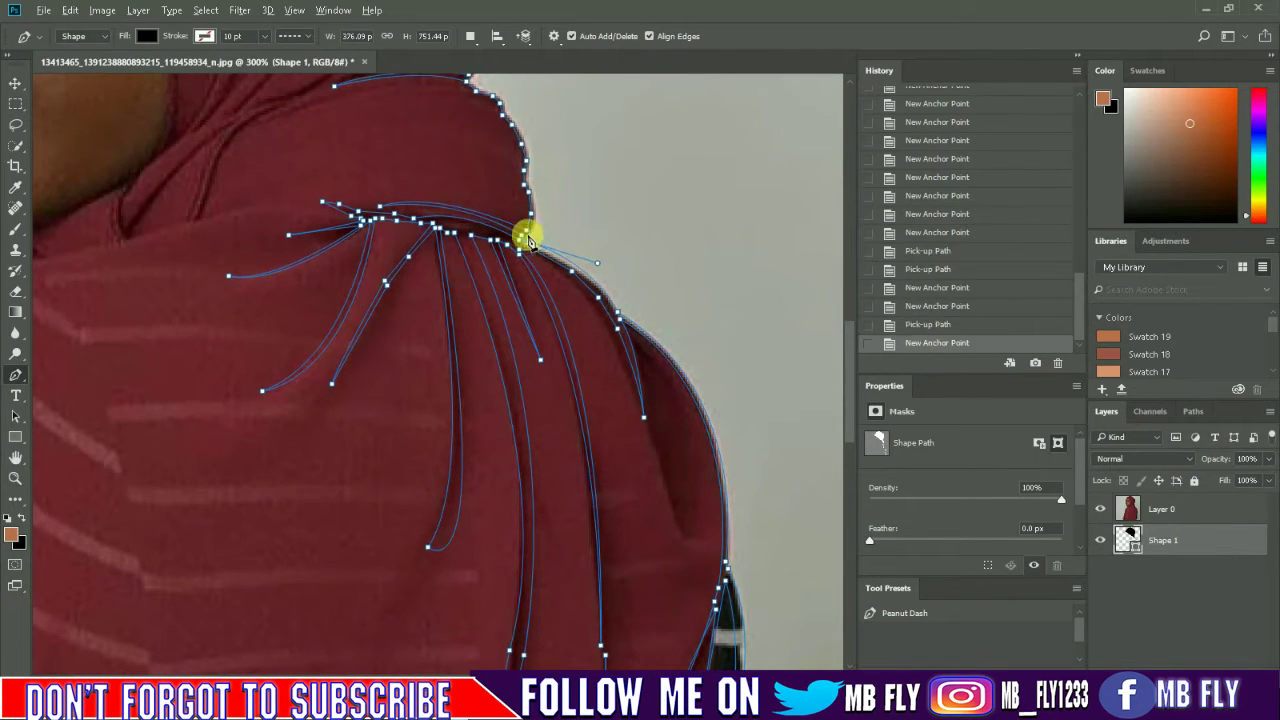
{"action": "scroll", "coordinate": [470, 287], "scroll_direction": "up", "scroll_amount": 3}
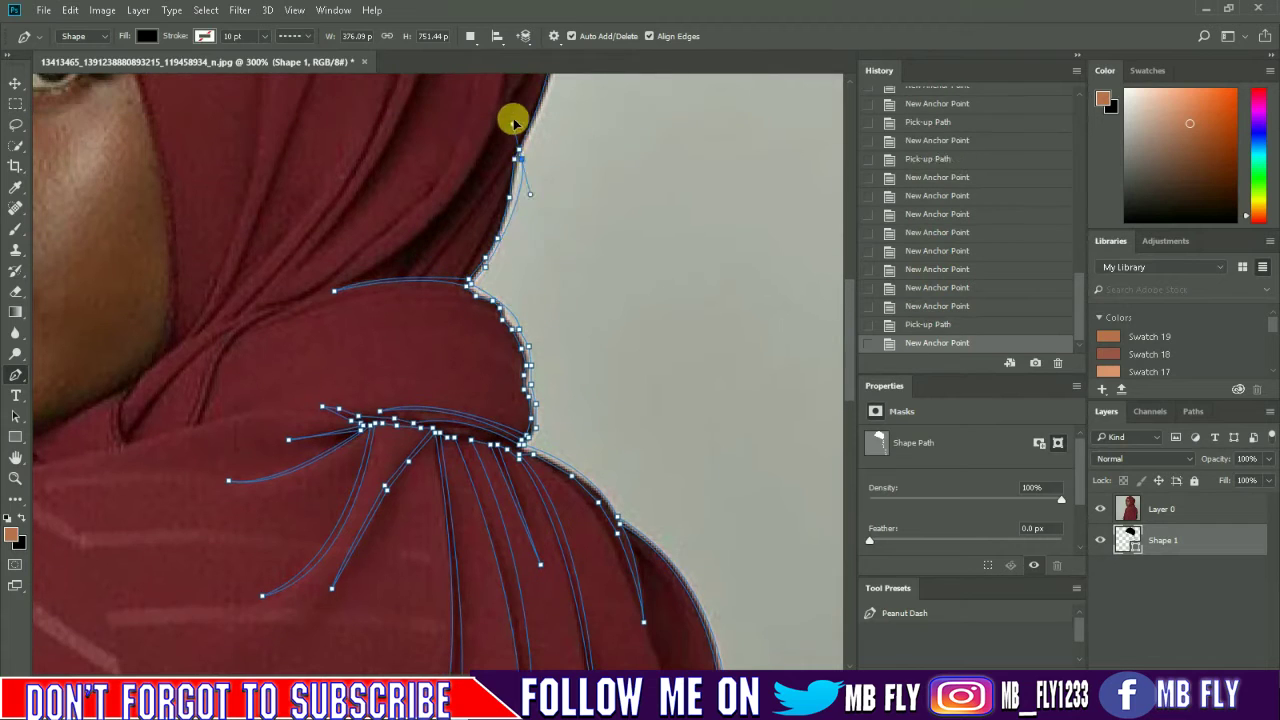
{"action": "scroll", "coordinate": [577, 362], "scroll_direction": "up", "scroll_amount": 3}
{"action": "scroll", "coordinate": [550, 110], "scroll_direction": "up", "scroll_amount": 3}
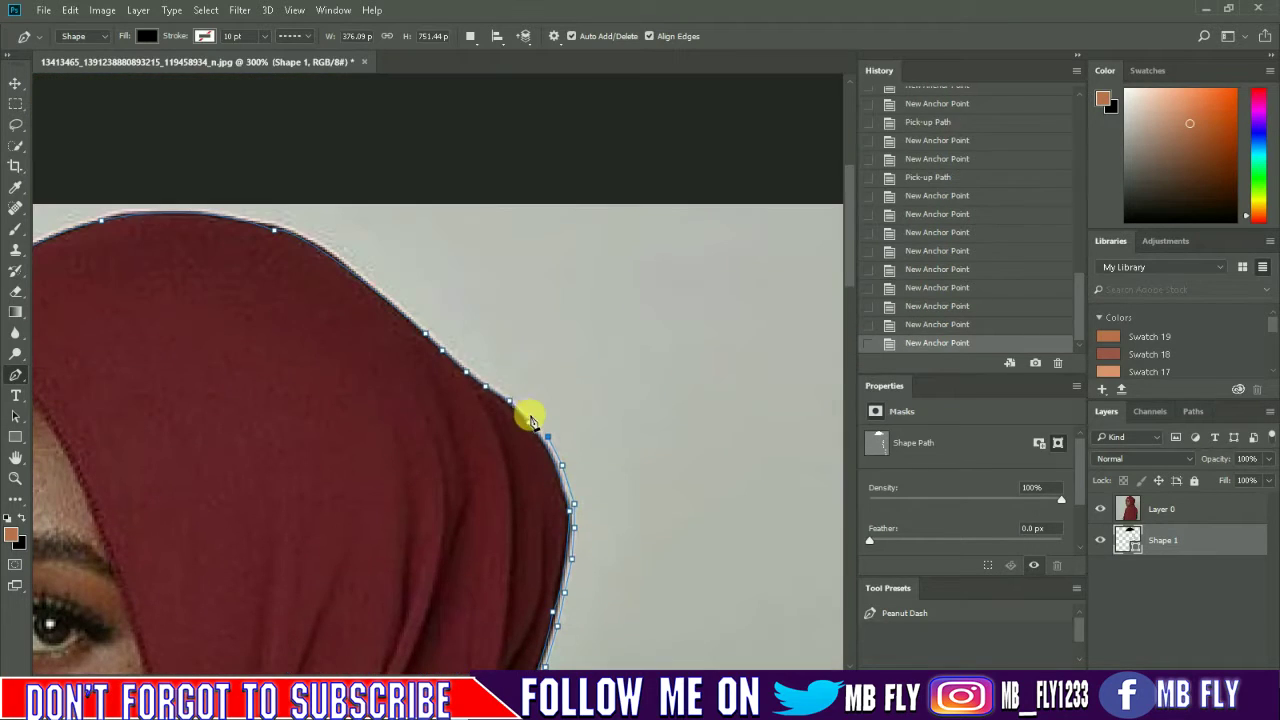
{"action": "scroll", "coordinate": [592, 666], "scroll_direction": "left", "scroll_amount": 3}
{"action": "left_click_drag", "start_coordinate": [313, 235], "coordinate": [262, 276]}
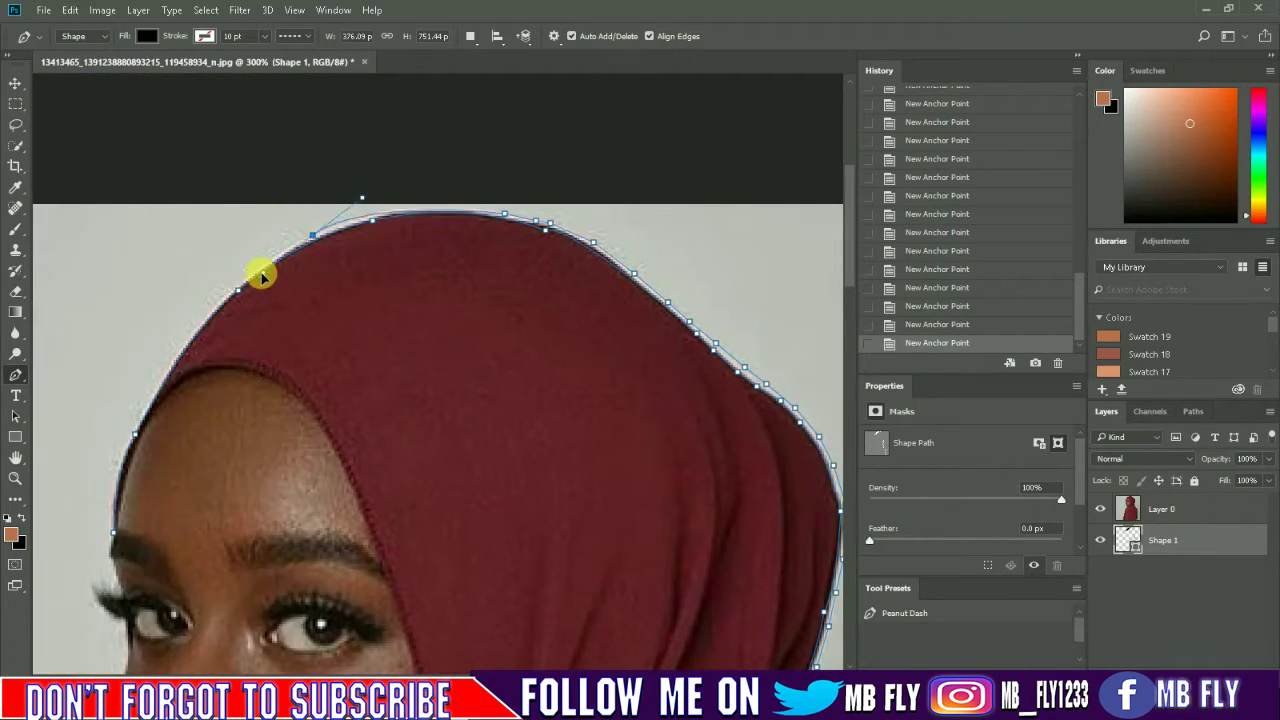
{"action": "left_click", "coordinate": [140, 420]}
{"action": "scroll", "coordinate": [120, 440], "scroll_direction": "down", "scroll_amount": 1}
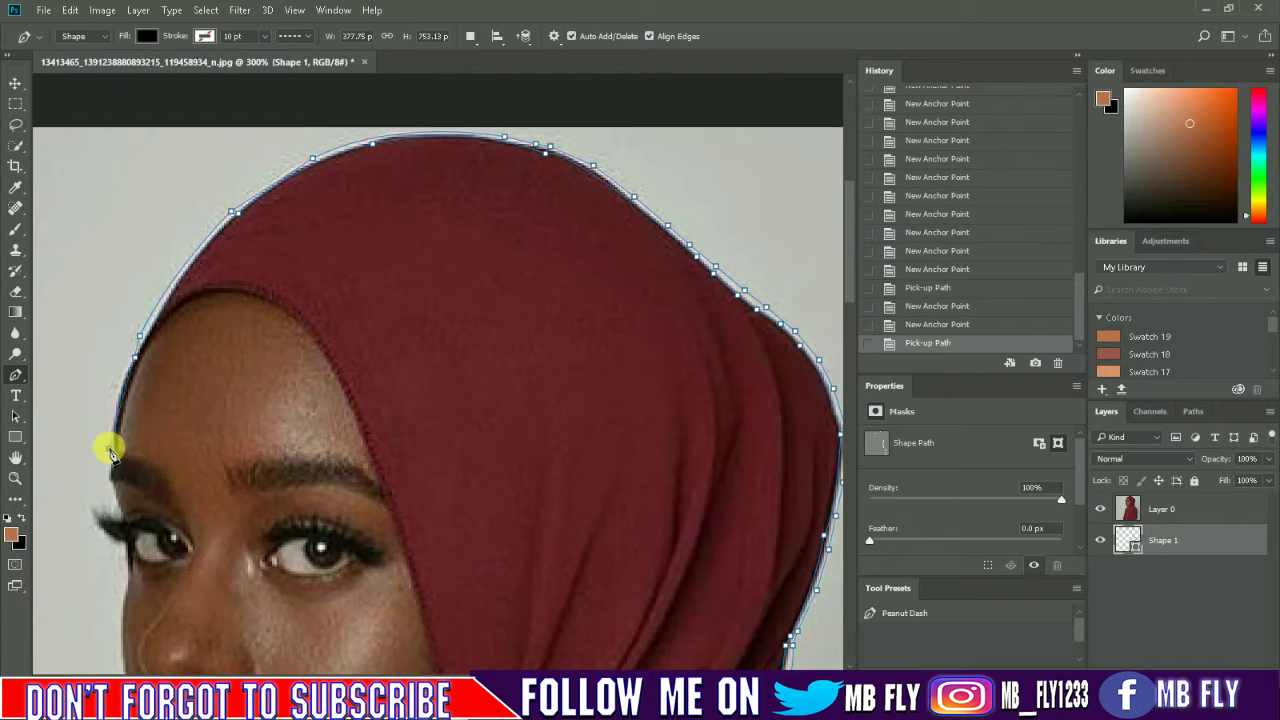
{"action": "scroll", "coordinate": [117, 515], "scroll_direction": "down", "scroll_amount": 1}
{"action": "left_click", "coordinate": [110, 418]}
Step: Trace the face profile below the nose, around the lips, and down to the chin
{"action": "scroll", "coordinate": [499, 490], "scroll_direction": "up", "scroll_amount": 1}
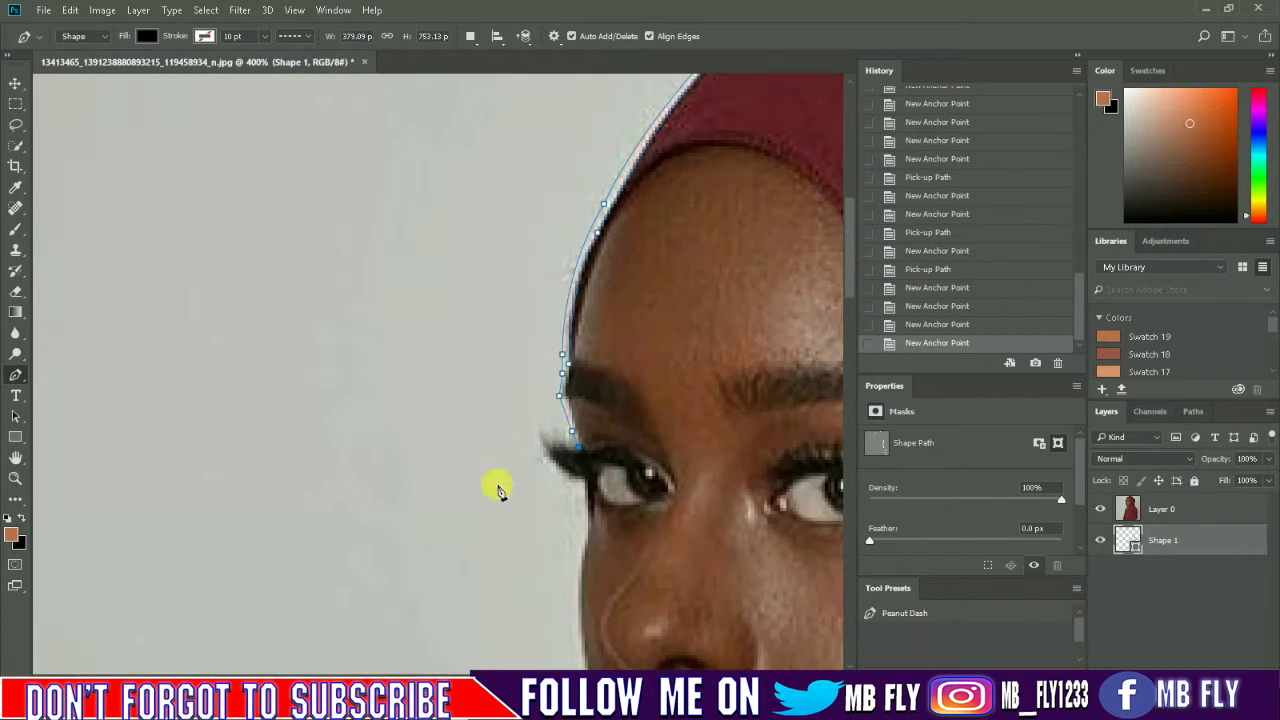
{"action": "scroll", "coordinate": [557, 422], "scroll_direction": "down", "scroll_amount": 3}
{"action": "left_click", "coordinate": [601, 455]}
{"action": "left_click", "coordinate": [603, 460]}
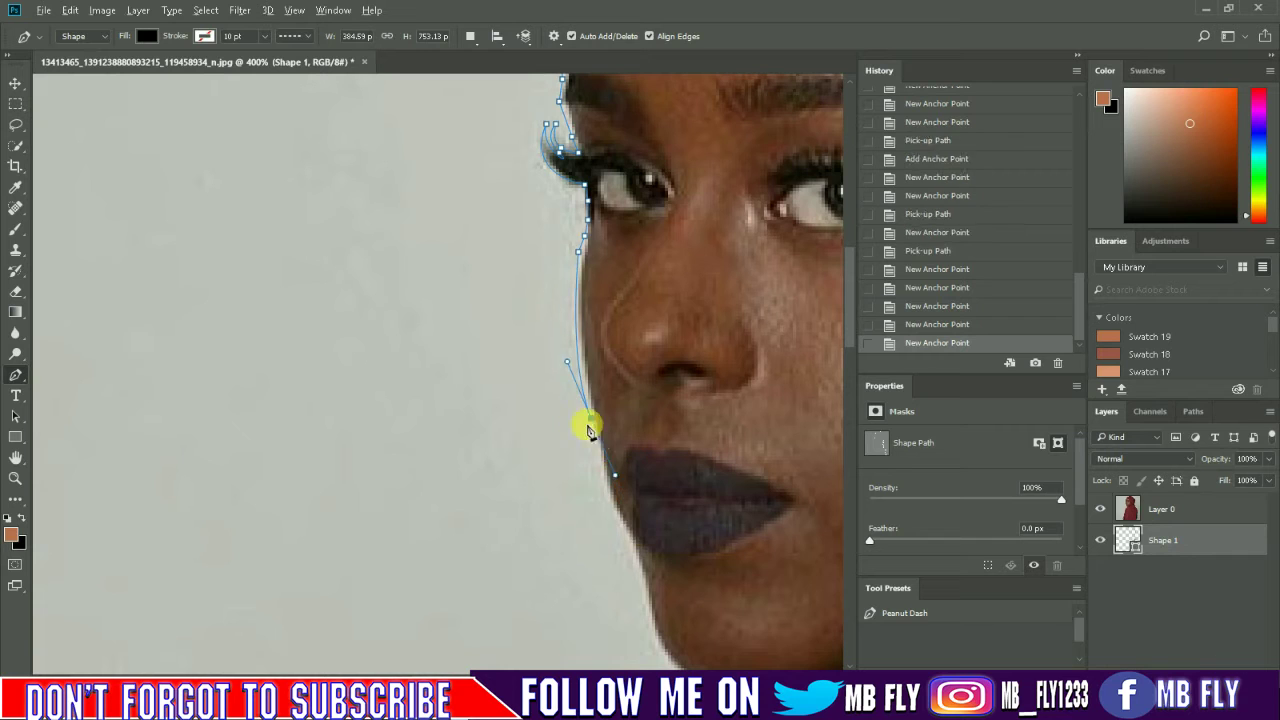
{"action": "left_click", "coordinate": [591, 418]}
{"action": "left_click", "coordinate": [598, 437]}
{"action": "left_click", "coordinate": [604, 467]}
{"action": "left_click", "coordinate": [646, 591]}
{"action": "left_click", "coordinate": [648, 610]}
{"action": "scroll", "coordinate": [729, 497], "scroll_direction": "down", "scroll_amount": 2}
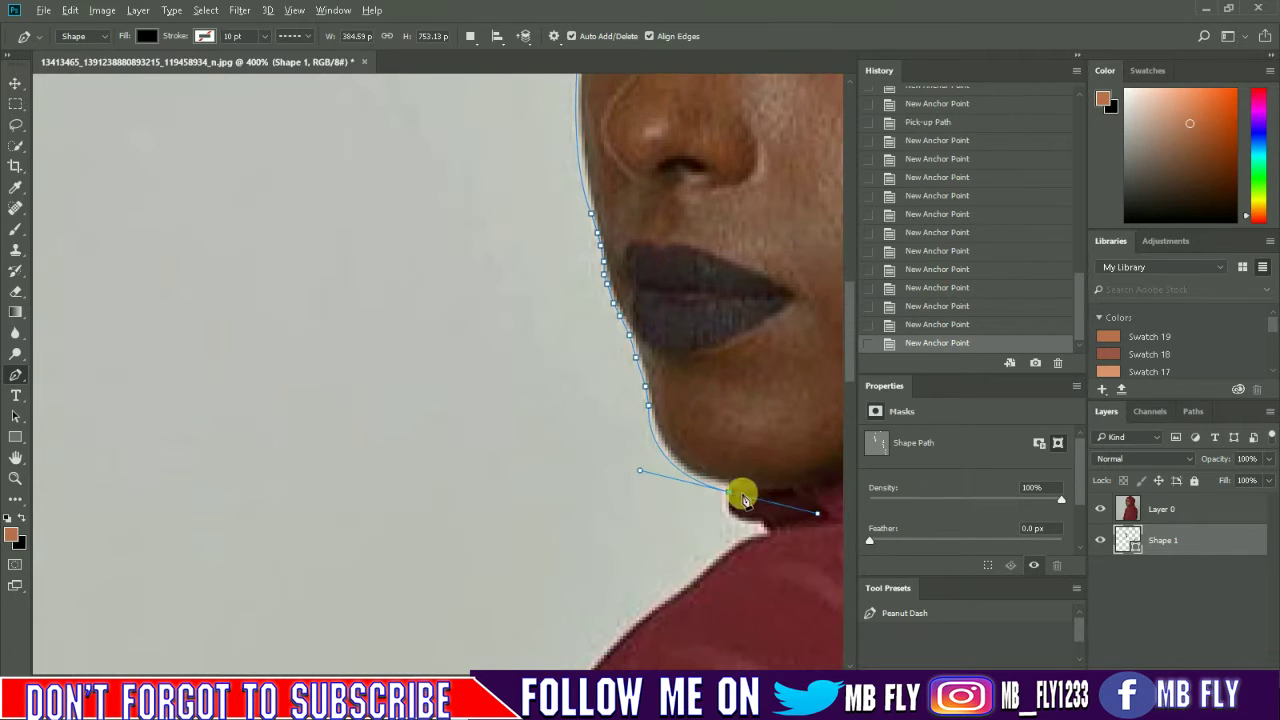
{"action": "left_click", "coordinate": [743, 497]}
{"action": "scroll", "coordinate": [598, 660], "scroll_direction": "right", "scroll_amount": 4}
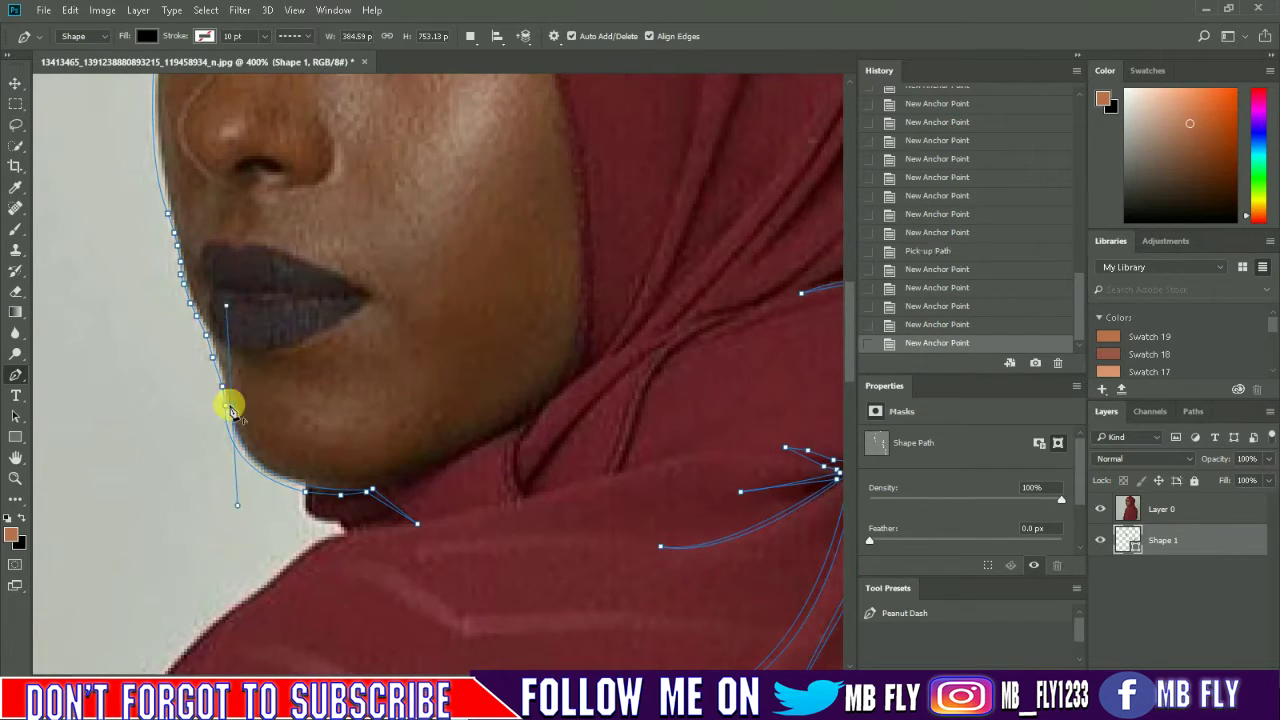
Step: Add jaw anchors toward the neck and outline the eye and eyelid
{"action": "left_click", "coordinate": [205, 320]}
{"action": "scroll", "coordinate": [190, 360], "scroll_direction": "up", "scroll_amount": 2}
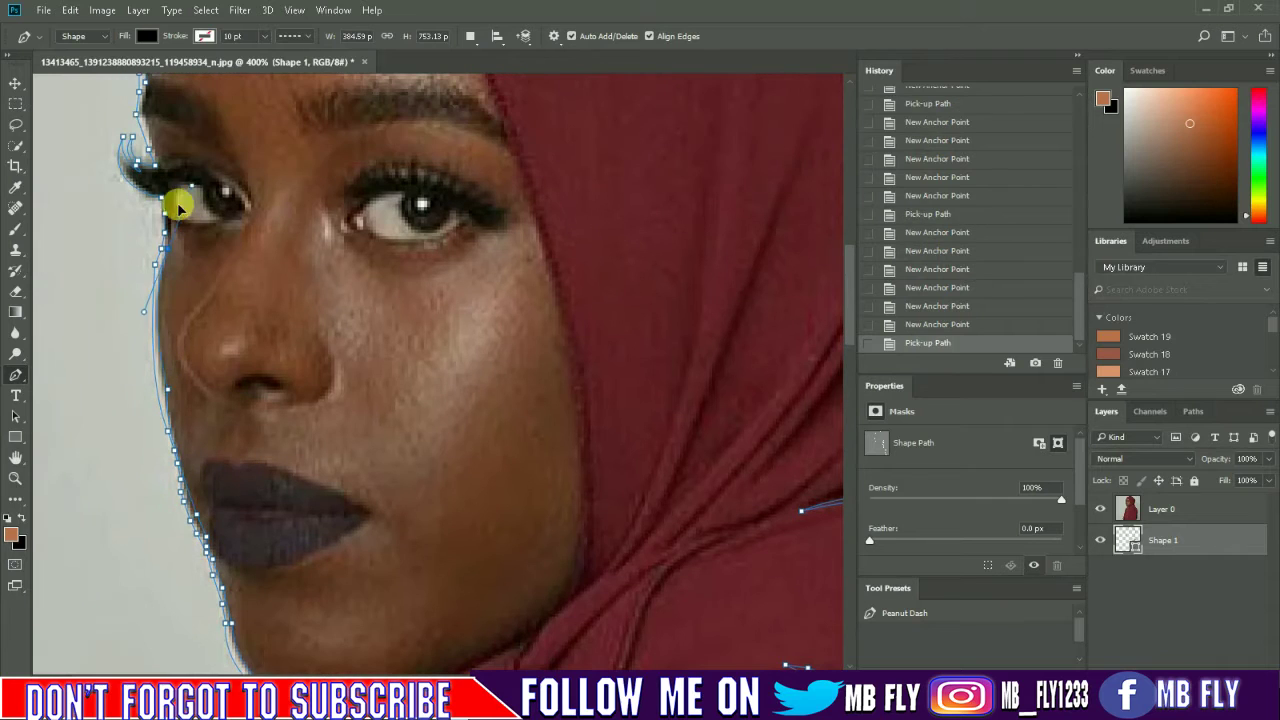
{"action": "left_click", "coordinate": [243, 209]}
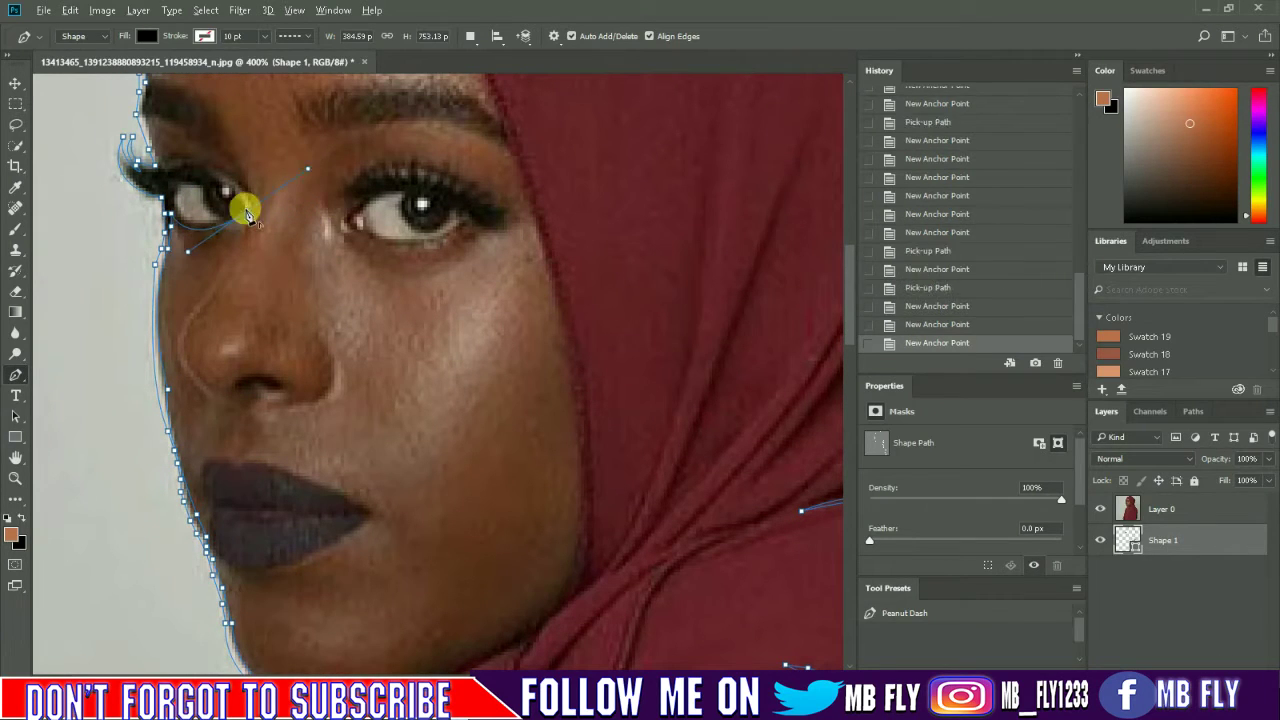
{"action": "left_click", "coordinate": [176, 188]}
{"action": "left_click", "coordinate": [200, 184]}
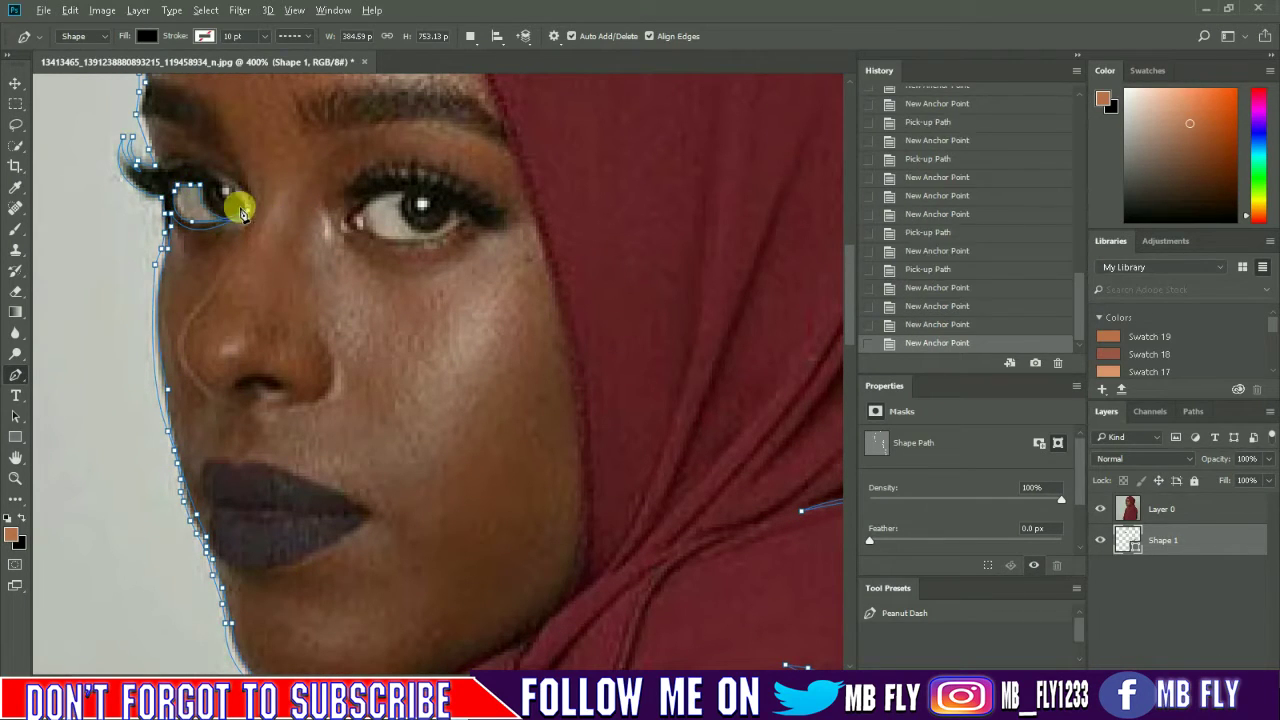
{"action": "left_click", "coordinate": [191, 170]}
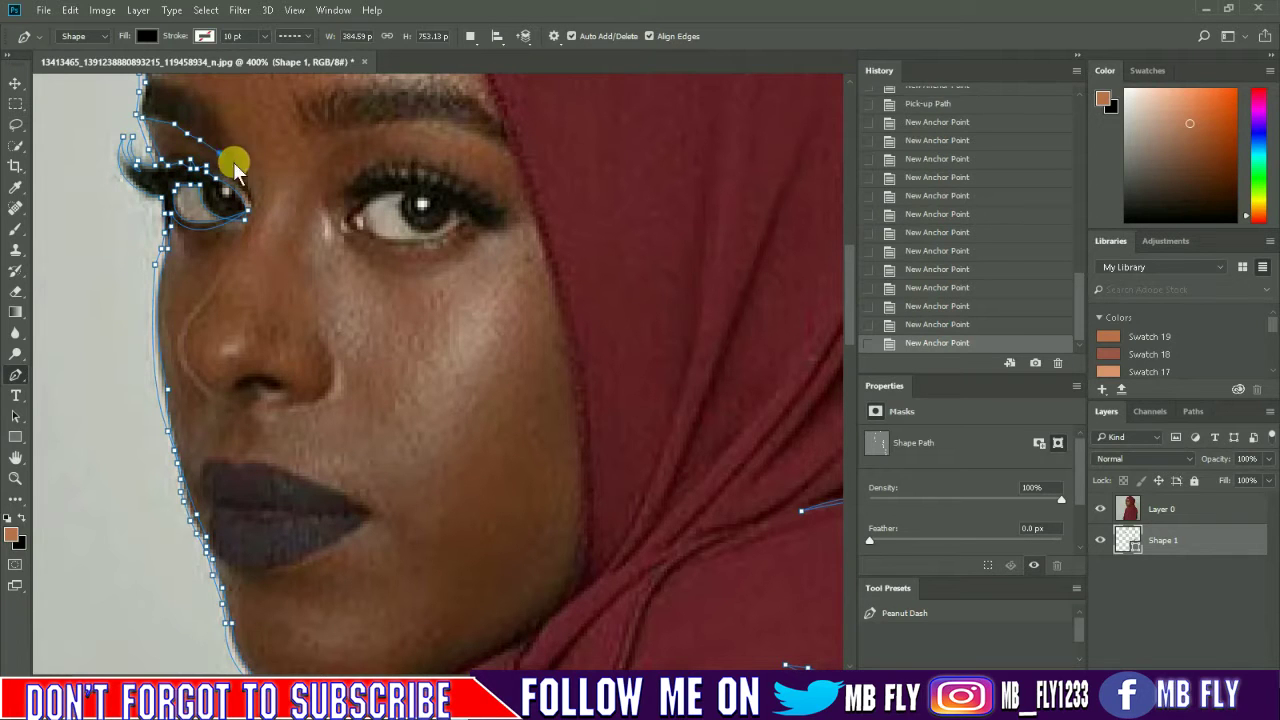
{"action": "left_click_drag", "start_coordinate": [187, 93], "coordinate": [367, 260]}
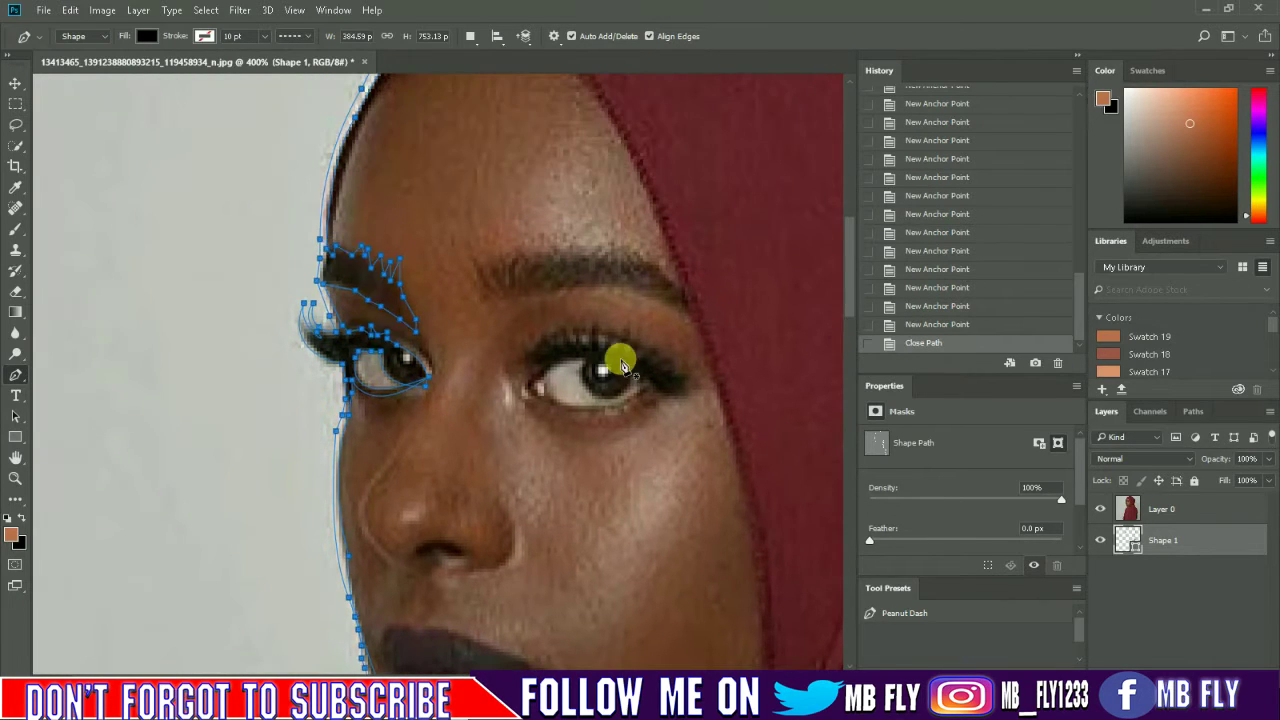
Step: Hide Layer 0 to review the line art, then start Shape 2 at the forehead
{"action": "left_click", "coordinate": [1100, 509]}
{"action": "key", "text": "ctrl+minus"}
{"action": "key", "text": "ctrl+minus"}
{"action": "key", "text": "ctrl+plus"}
{"action": "key", "text": "ctrl+plus"}
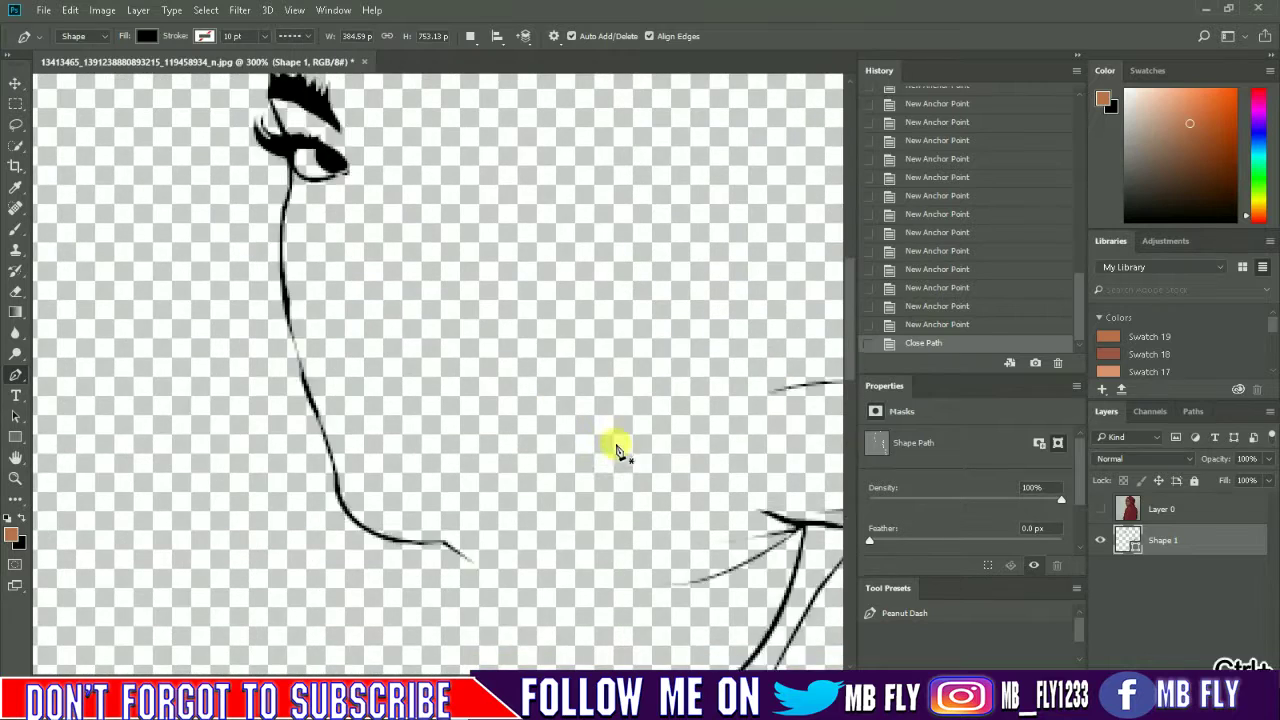
{"action": "left_click", "coordinate": [275, 311]}
{"action": "left_click", "coordinate": [279, 273]}
{"action": "left_click", "coordinate": [291, 236]}
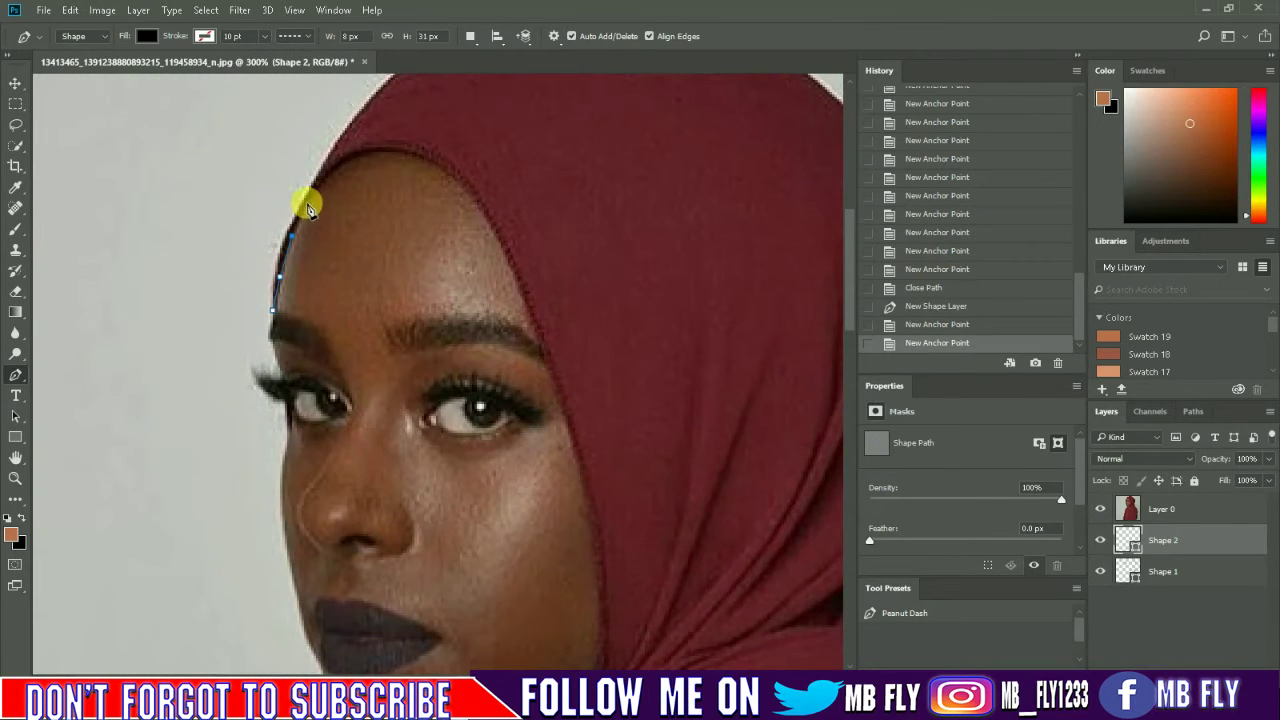
Step: Outline the eyebrow's top and underside edges on Shape 2
{"action": "left_click", "coordinate": [515, 287]}
{"action": "left_click", "coordinate": [539, 347]}
{"action": "left_click", "coordinate": [525, 330]}
{"action": "left_click", "coordinate": [514, 323]}
{"action": "left_click", "coordinate": [493, 320]}
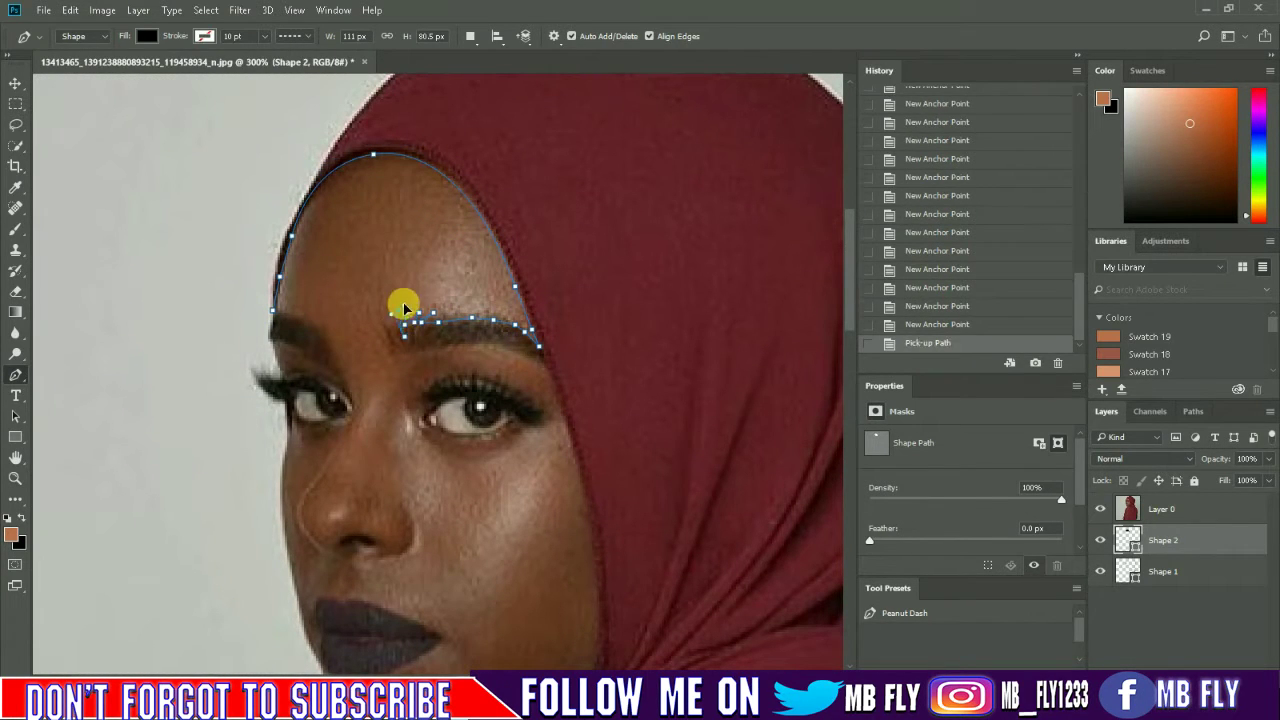
{"action": "left_click", "coordinate": [418, 351]}
{"action": "left_click", "coordinate": [438, 348]}
{"action": "left_click", "coordinate": [459, 345]}
{"action": "left_click", "coordinate": [480, 343]}
{"action": "left_click", "coordinate": [502, 348]}
Step: Trace the hijab's inner edge down the cheek to the chin and curve a fold line
{"action": "left_click", "coordinate": [557, 413]}
{"action": "left_click", "coordinate": [570, 450]}
{"action": "left_click", "coordinate": [584, 460]}
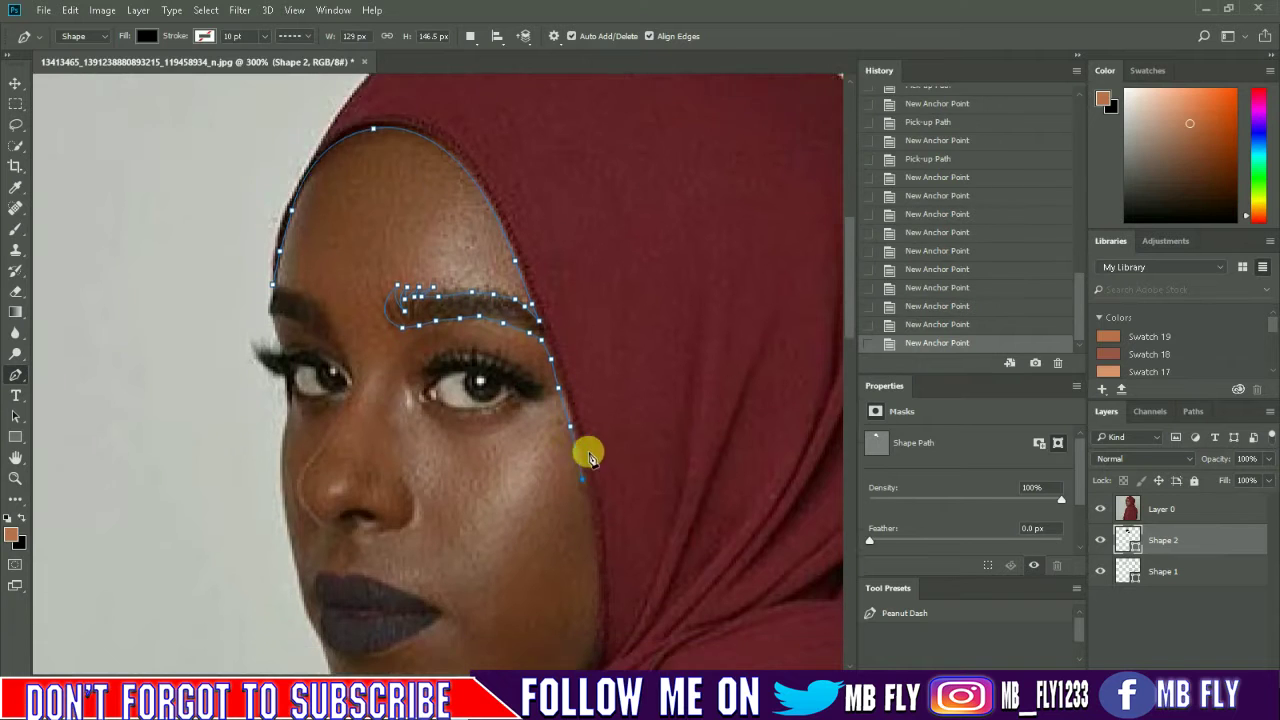
{"action": "scroll", "coordinate": [586, 455], "scroll_direction": "down", "scroll_amount": 3}
{"action": "left_click", "coordinate": [594, 541]}
{"action": "left_click", "coordinate": [580, 570]}
{"action": "scroll", "coordinate": [587, 658], "scroll_direction": "down", "scroll_amount": 2}
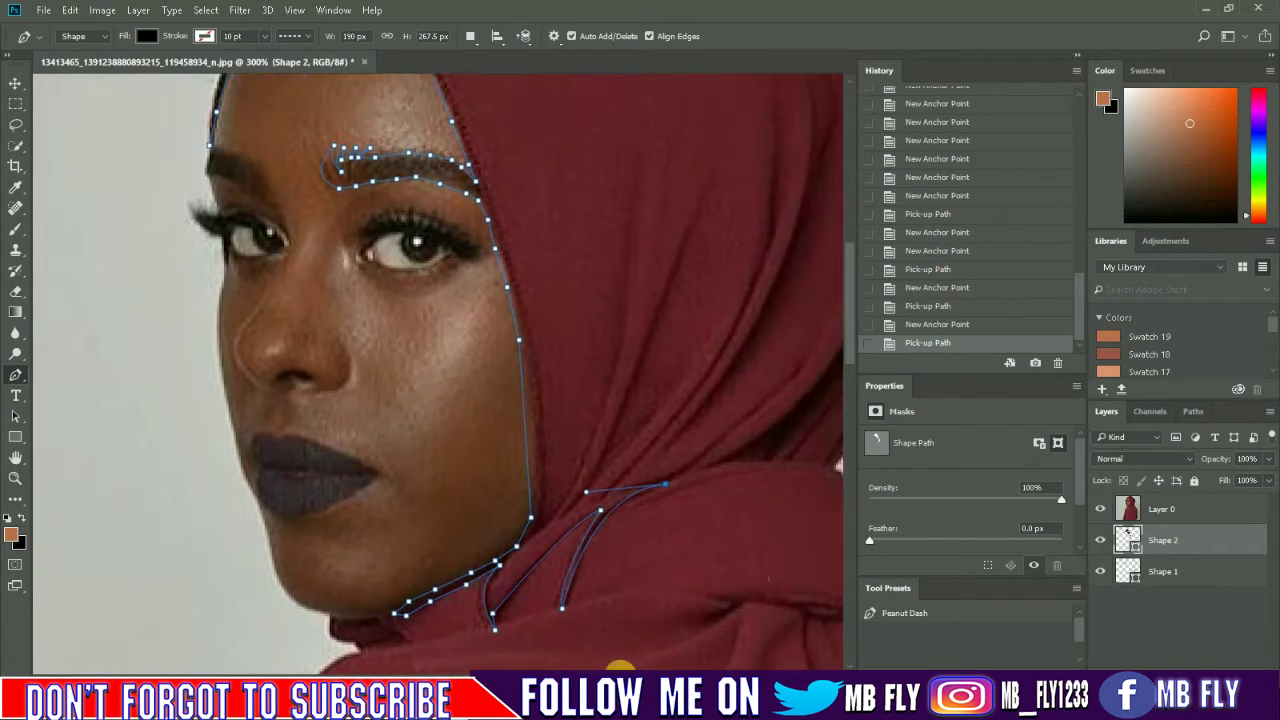
{"action": "scroll", "coordinate": [807, 440], "scroll_direction": "right", "scroll_amount": 5}
{"action": "left_click_drag", "start_coordinate": [703, 215], "coordinate": [700, 391]}
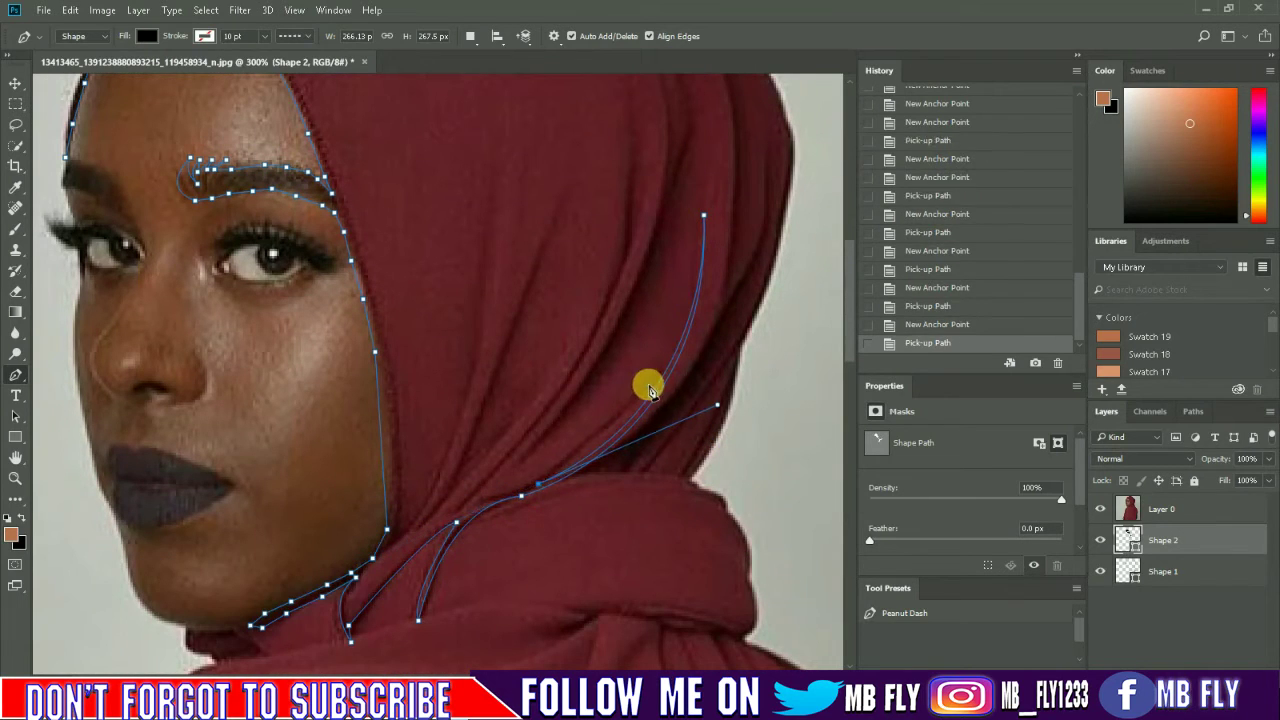
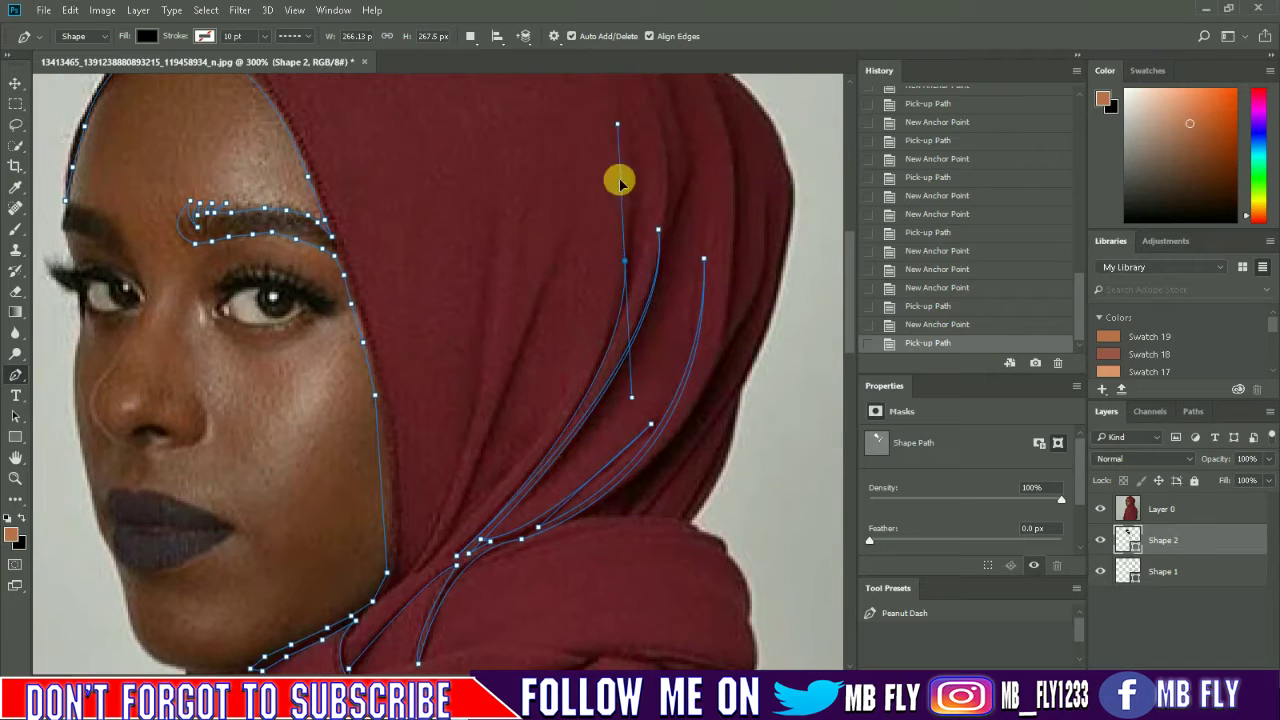
Step: Add black stroke anchors along the hijab fold lines and the face edge
{"action": "scroll", "coordinate": [342, 650], "scroll_direction": "down", "scroll_amount": 3}
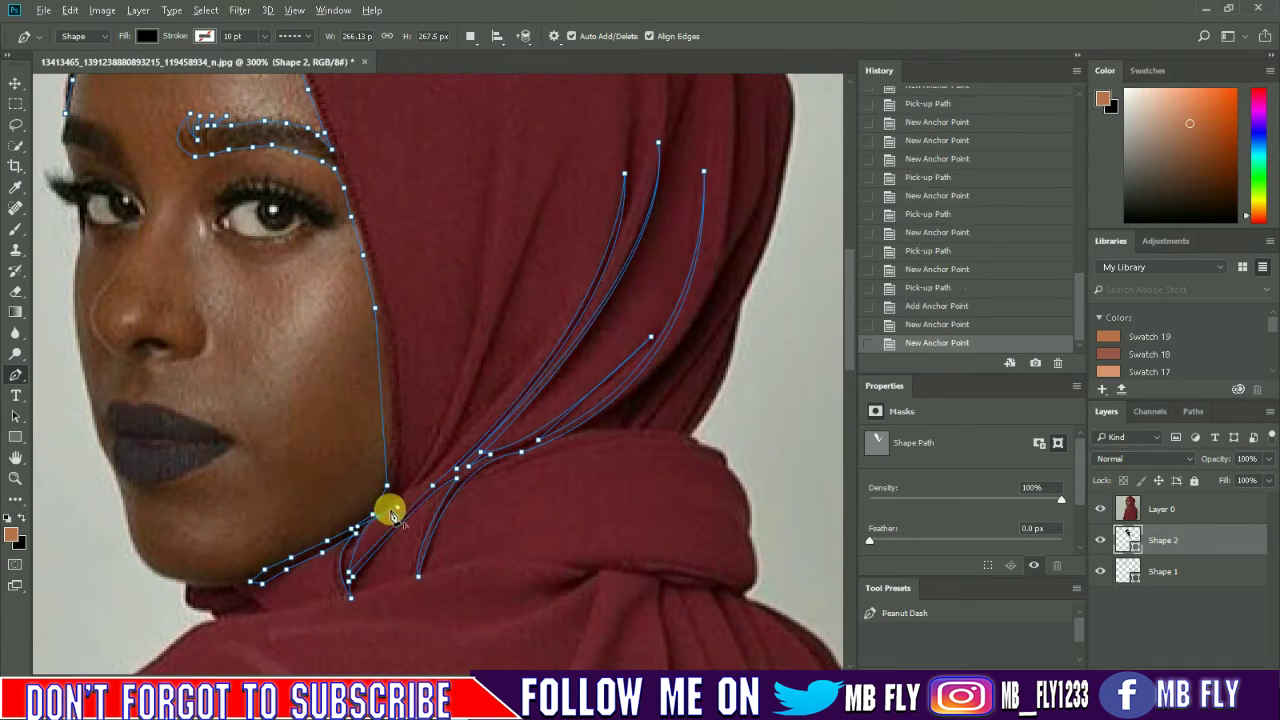
{"action": "left_click", "coordinate": [545, 340]}
{"action": "left_click", "coordinate": [557, 161]}
{"action": "left_click", "coordinate": [418, 485]}
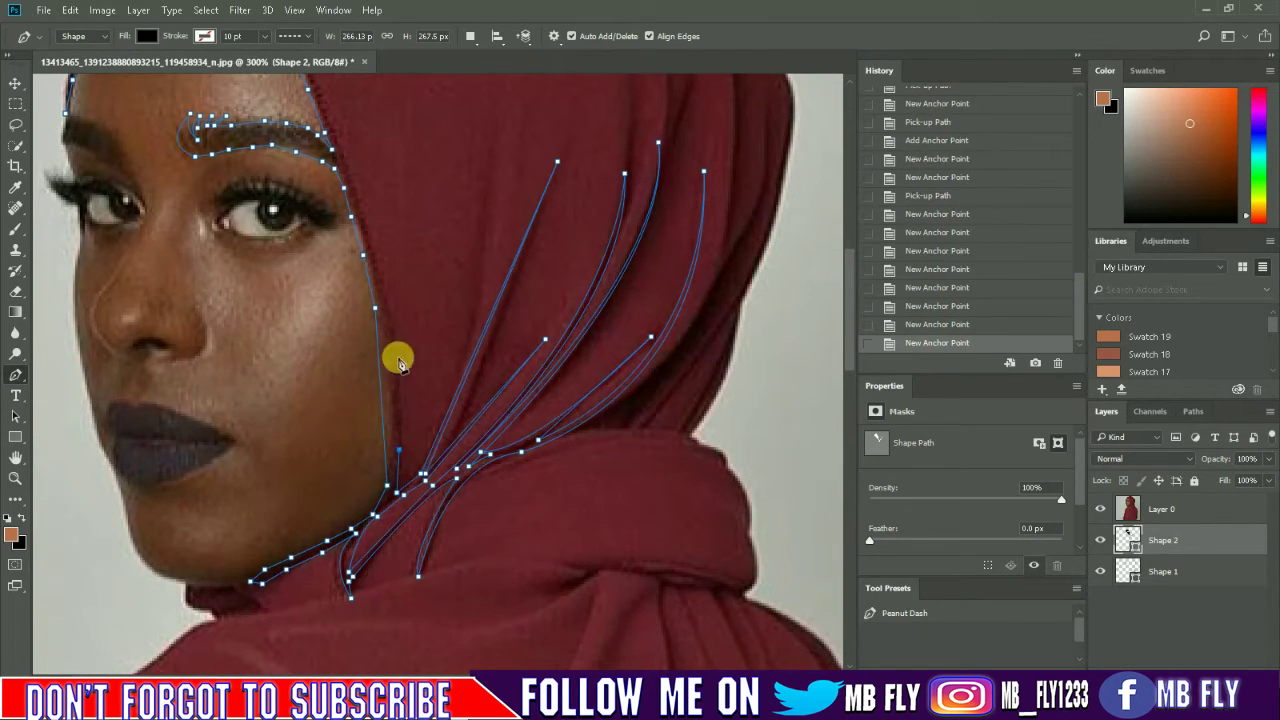
{"action": "left_click", "coordinate": [387, 318]}
Step: Zoom out, hide the photo layer to check the line art, and start the nose path
{"action": "scroll", "coordinate": [395, 442], "scroll_direction": "up", "scroll_amount": 5}
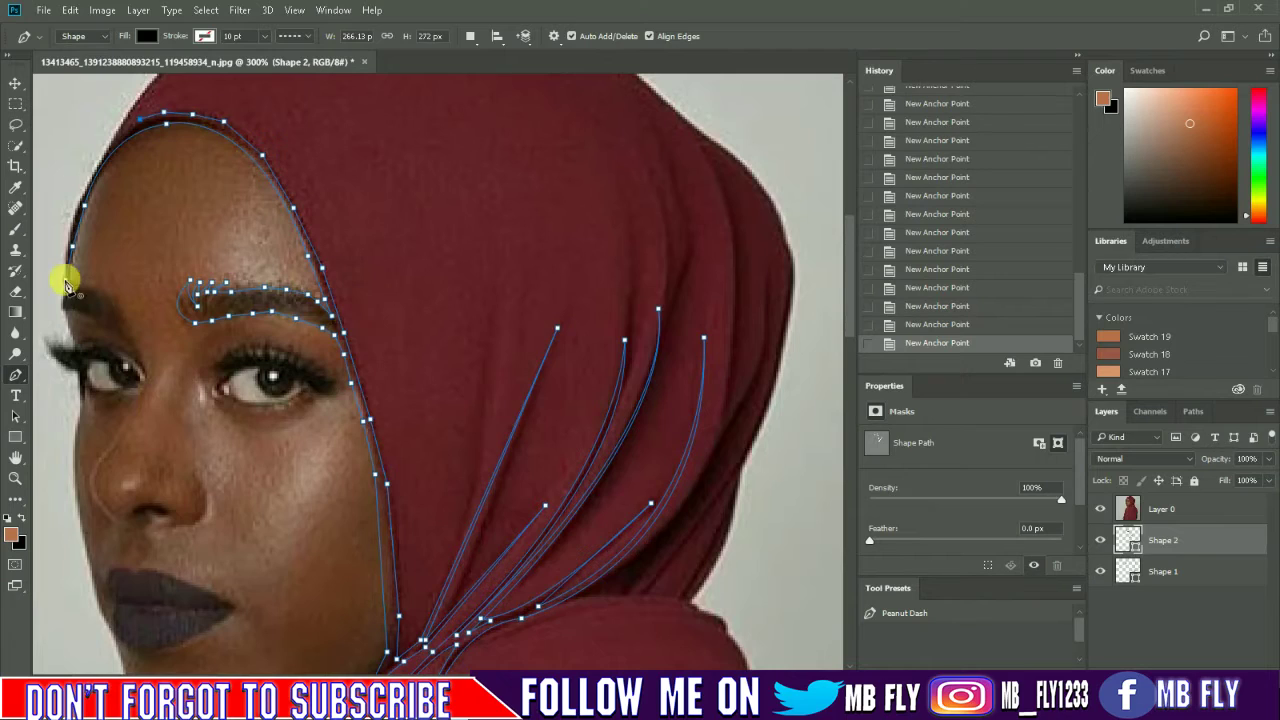
{"action": "key", "text": "ctrl+1"}
{"action": "left_click", "coordinate": [1100, 509]}
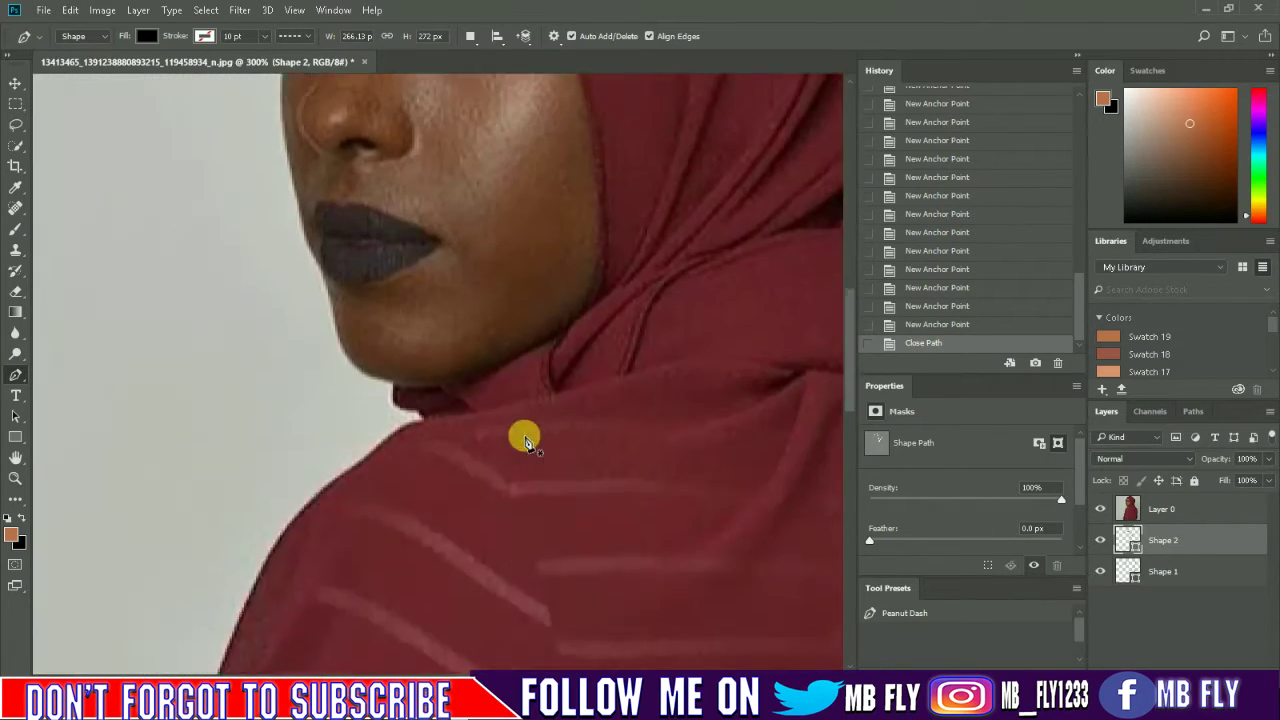
{"action": "left_click", "coordinate": [418, 176]}
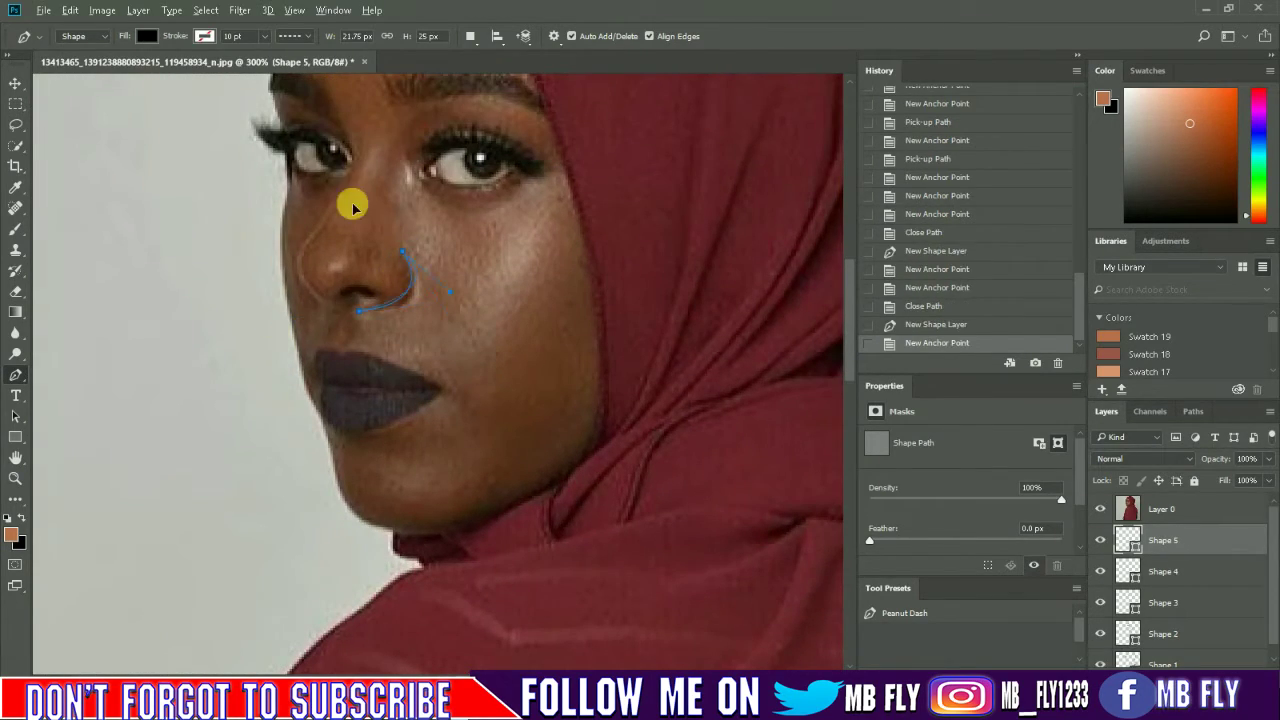
Step: Trace the nose outline up toward the eyelid and back down
{"action": "left_click", "coordinate": [346, 313]}
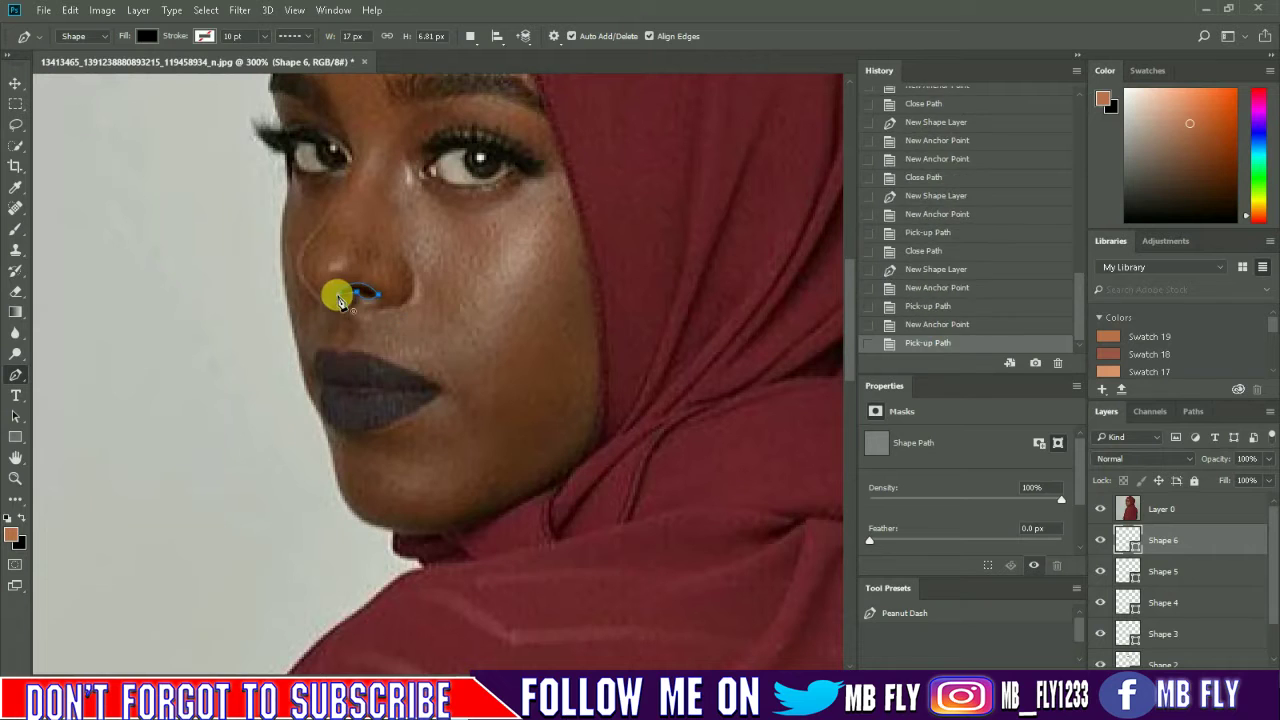
{"action": "left_click", "coordinate": [311, 239]}
{"action": "left_click", "coordinate": [340, 117]}
{"action": "left_click", "coordinate": [352, 152]}
{"action": "left_click", "coordinate": [343, 187]}
{"action": "left_click", "coordinate": [326, 215]}
{"action": "left_click", "coordinate": [311, 233]}
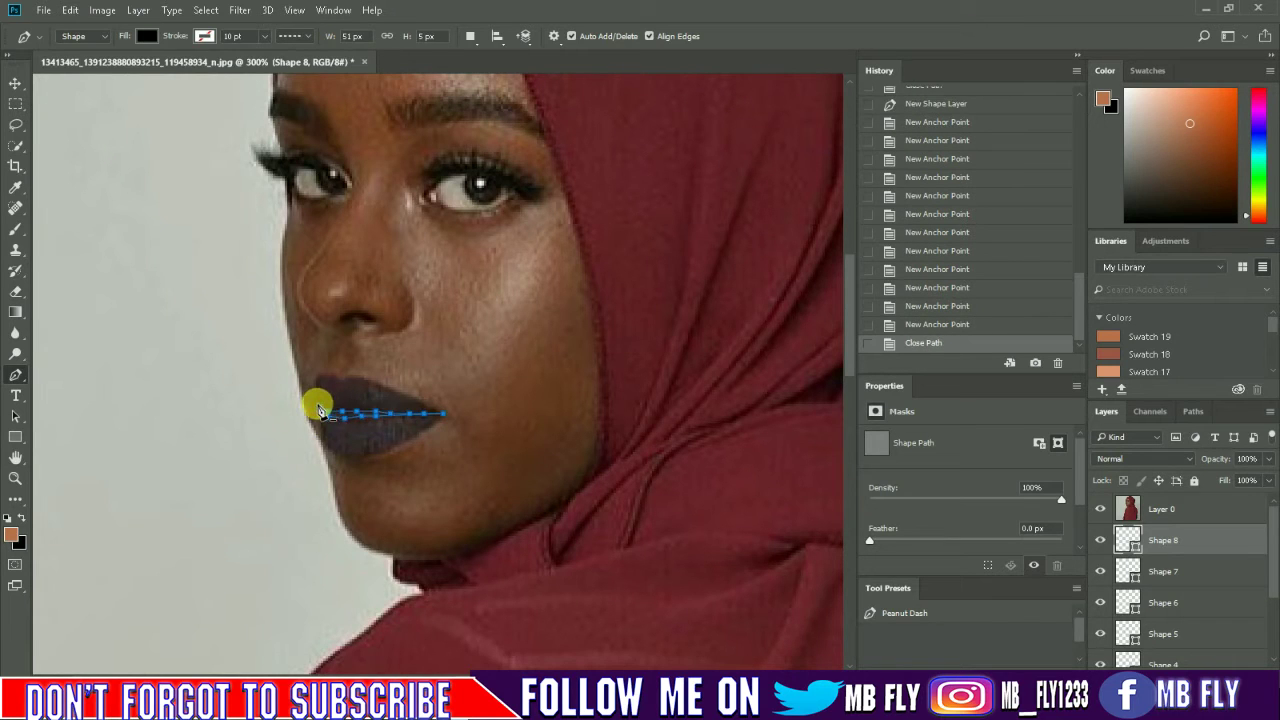
Step: Draw the curved lip-corner and lower-lip strokes
{"action": "left_click_drag", "start_coordinate": [319, 401], "coordinate": [308, 358]}
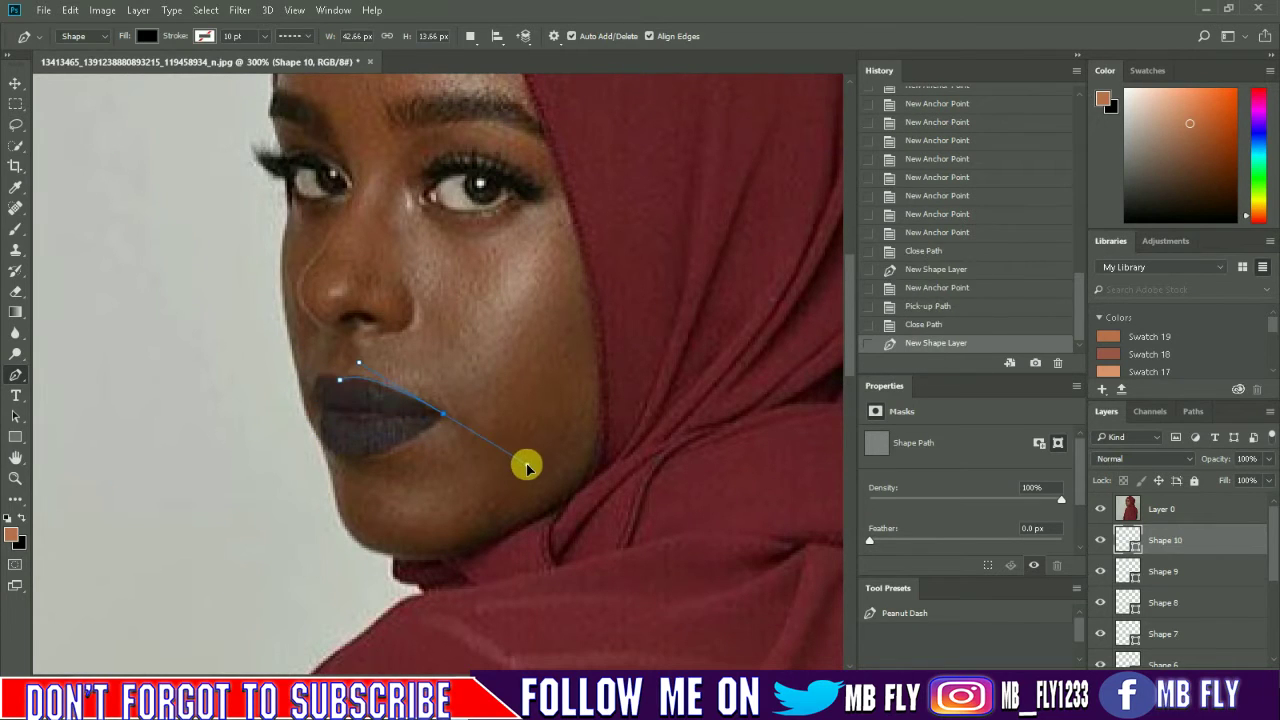
{"action": "left_click", "coordinate": [337, 380]}
{"action": "left_click", "coordinate": [442, 418]}
{"action": "left_click_drag", "start_coordinate": [322, 413], "coordinate": [347, 338]}
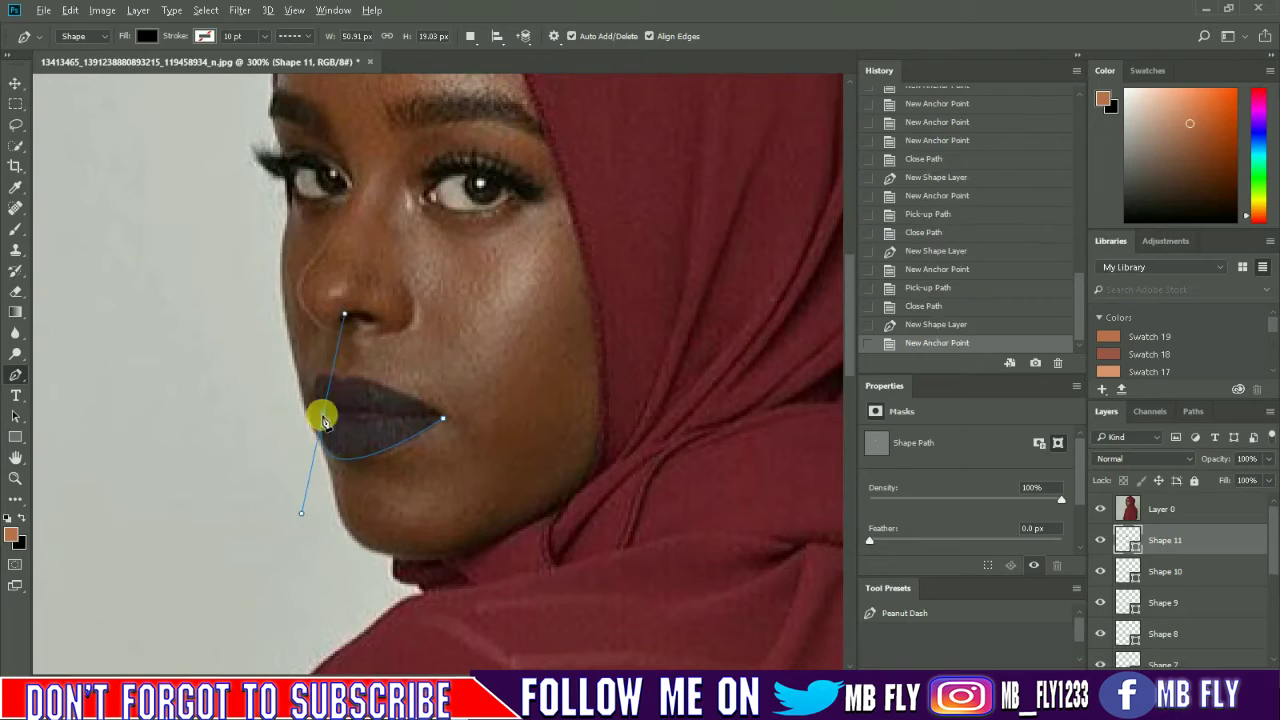
{"action": "left_click", "coordinate": [320, 414]}
Step: Hide the photo to review the lines, adjust the zoom, then show it again
{"action": "left_click", "coordinate": [1100, 509]}
{"action": "key", "text": "ctrl+minus"}
{"action": "key", "text": "ctrl+minus"}
{"action": "key", "text": "ctrl+minus"}
{"action": "key", "text": "ctrl+plus"}
{"action": "key", "text": "ctrl+plus"}
{"action": "key", "text": "ctrl+plus"}
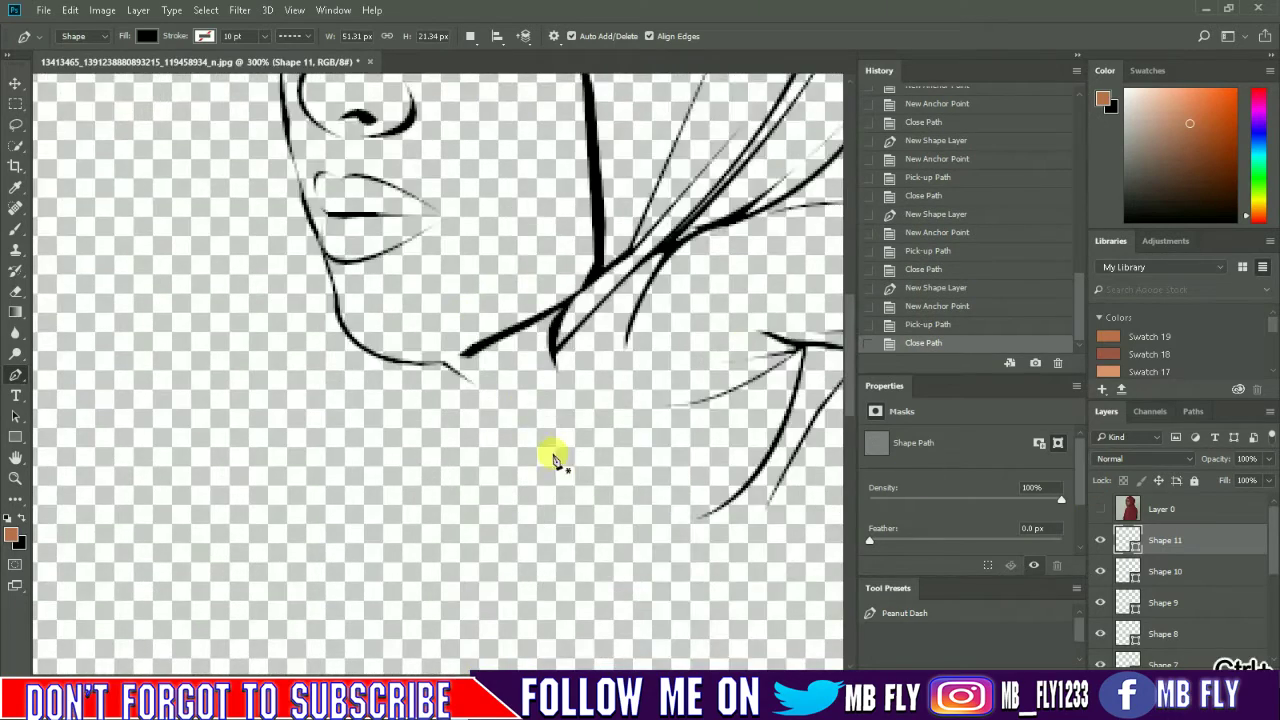
{"action": "left_click", "coordinate": [1100, 509]}
Step: Trace a curve from the chin down the shoulder and back edge to the image bottom
{"action": "left_click_drag", "start_coordinate": [398, 428], "coordinate": [424, 458]}
{"action": "scroll", "coordinate": [424, 458], "scroll_direction": "down", "scroll_amount": 2}
{"action": "left_click", "coordinate": [286, 471]}
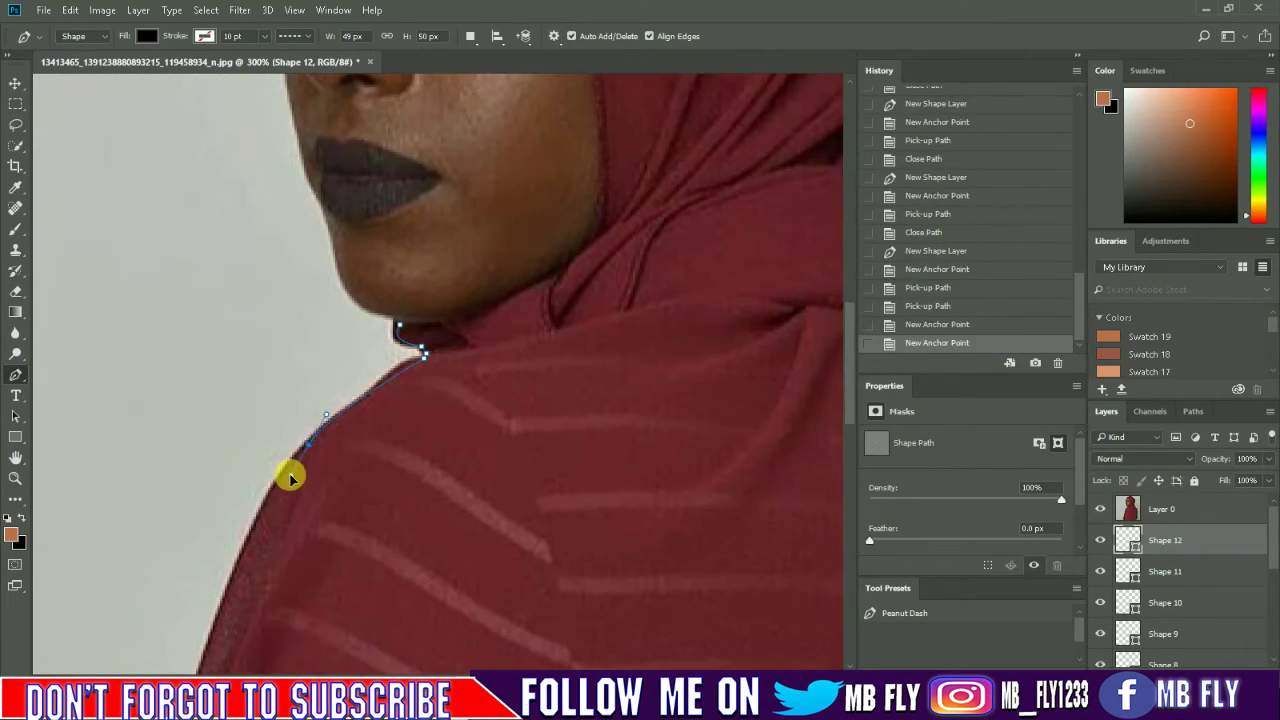
{"action": "left_click", "coordinate": [266, 508]}
{"action": "scroll", "coordinate": [266, 508], "scroll_direction": "down", "scroll_amount": 3}
{"action": "left_click", "coordinate": [194, 506]}
{"action": "left_click", "coordinate": [164, 414]}
{"action": "scroll", "coordinate": [176, 450], "scroll_direction": "down", "scroll_amount": 3}
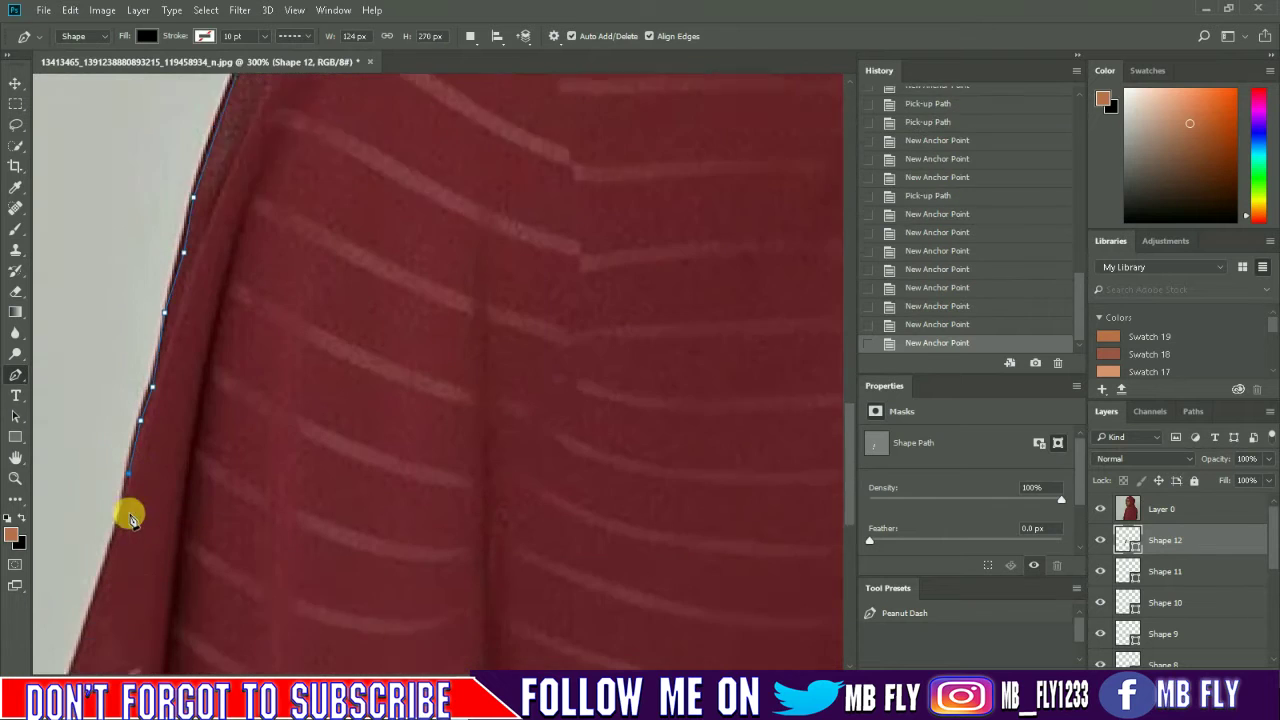
{"action": "scroll", "coordinate": [129, 509], "scroll_direction": "down", "scroll_amount": 3}
{"action": "left_click", "coordinate": [77, 529]}
{"action": "scroll", "coordinate": [92, 578], "scroll_direction": "down", "scroll_amount": 2}
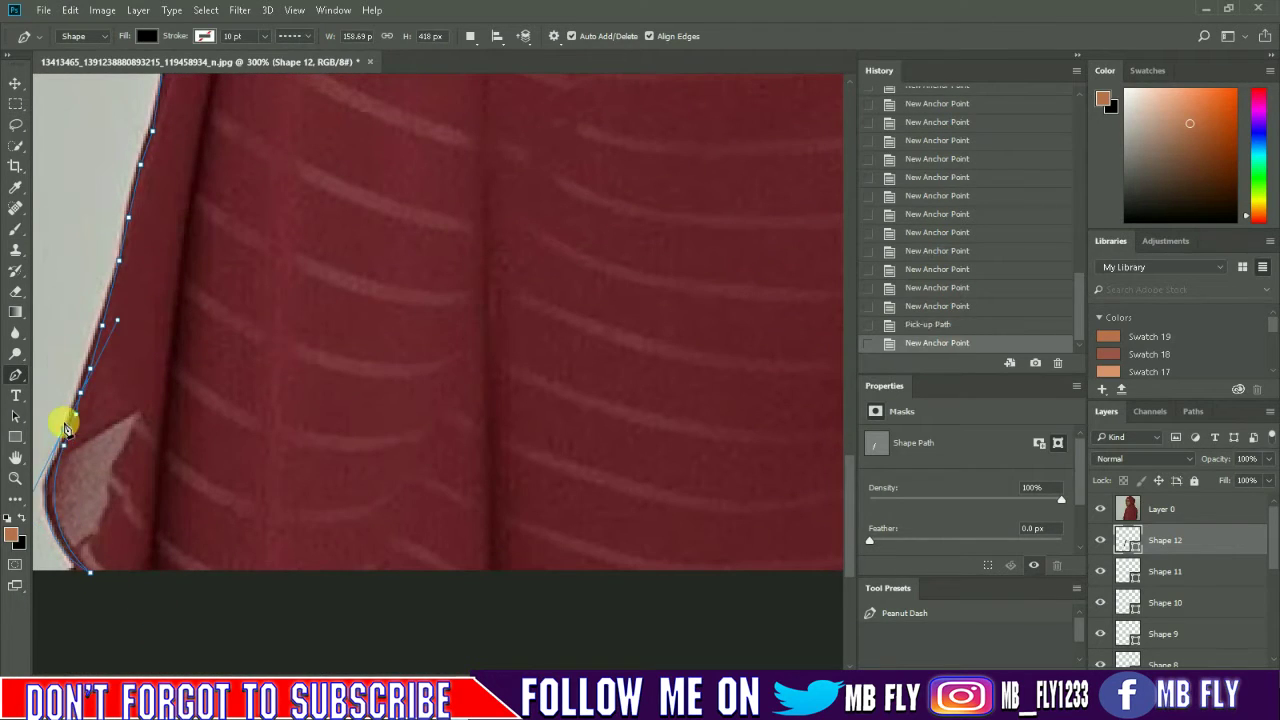
Step: Continue the outline back up along the shoulder edge
{"action": "scroll", "coordinate": [79, 390], "scroll_direction": "up", "scroll_amount": 3}
{"action": "left_click", "coordinate": [134, 337]}
{"action": "scroll", "coordinate": [134, 337], "scroll_direction": "up", "scroll_amount": 2}
{"action": "left_click", "coordinate": [171, 214]}
{"action": "scroll", "coordinate": [171, 214], "scroll_direction": "up", "scroll_amount": 3}
{"action": "left_click", "coordinate": [193, 401]}
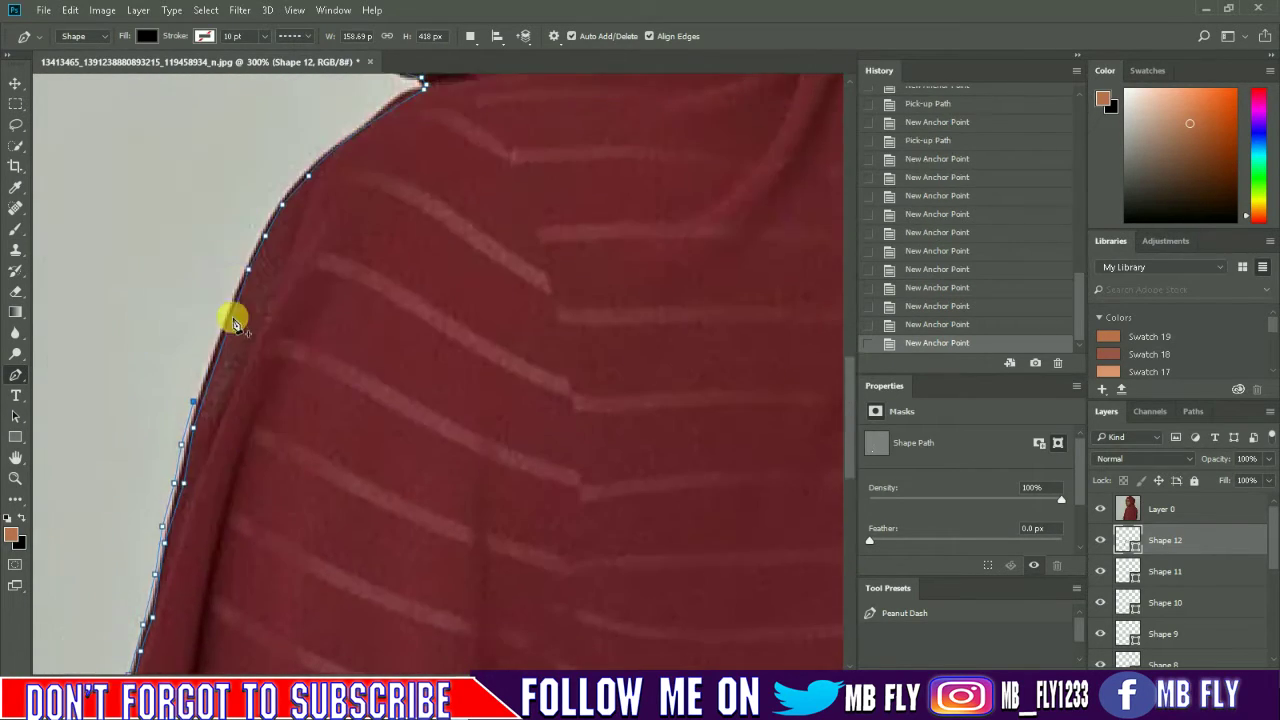
{"action": "scroll", "coordinate": [410, 95], "scroll_direction": "up", "scroll_amount": 3}
{"action": "left_click_drag", "start_coordinate": [397, 212], "coordinate": [444, 204]}
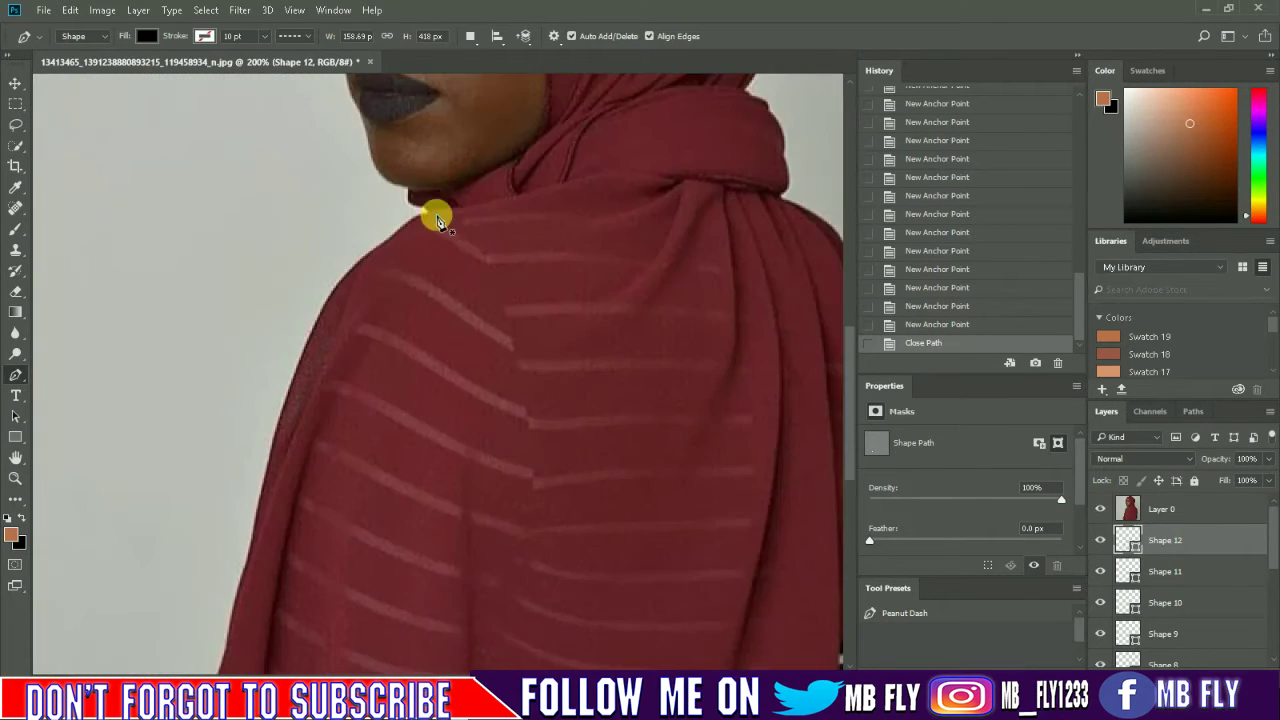
Step: Draw the long fold lines running down the lower scarf
{"action": "left_click", "coordinate": [437, 218]}
{"action": "scroll", "coordinate": [437, 218], "scroll_direction": "down", "scroll_amount": 10}
{"action": "left_click", "coordinate": [531, 606]}
{"action": "scroll", "coordinate": [531, 606], "scroll_direction": "up", "scroll_amount": 10}
{"action": "left_click", "coordinate": [443, 149]}
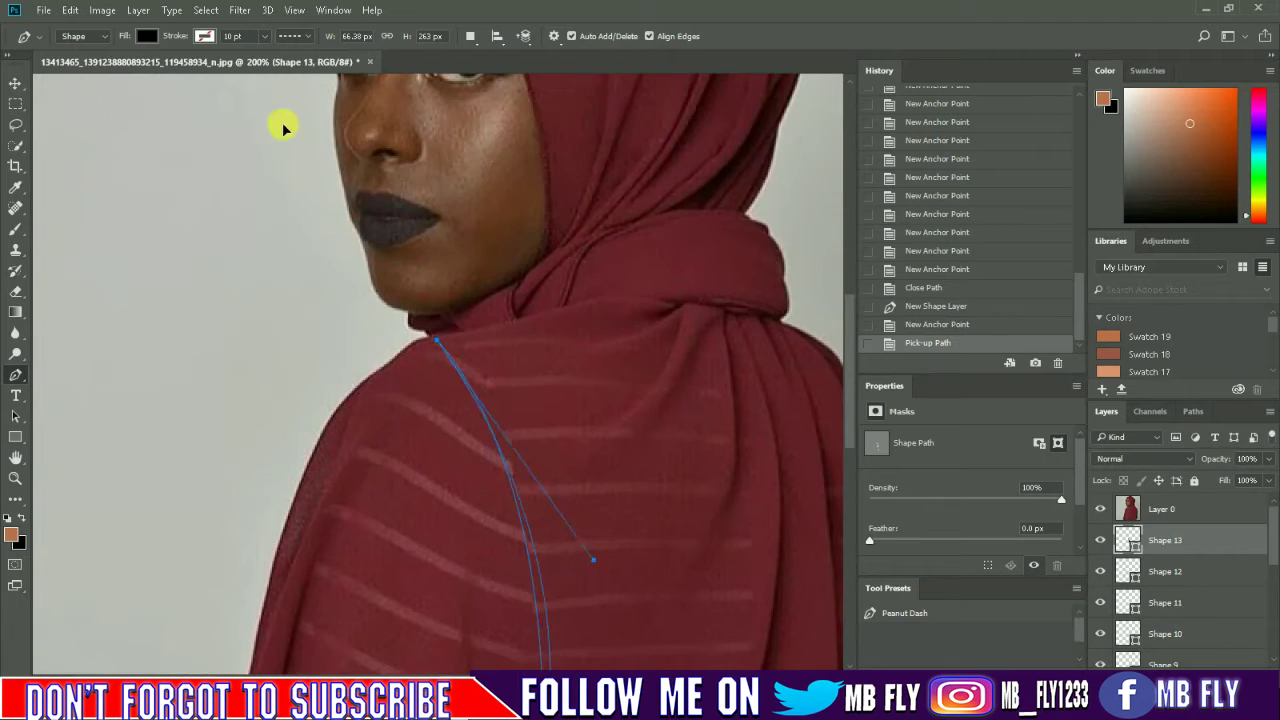
{"action": "scroll", "coordinate": [398, 320], "scroll_direction": "down", "scroll_amount": 10}
{"action": "left_click", "coordinate": [457, 614]}
{"action": "left_click", "coordinate": [331, 606]}
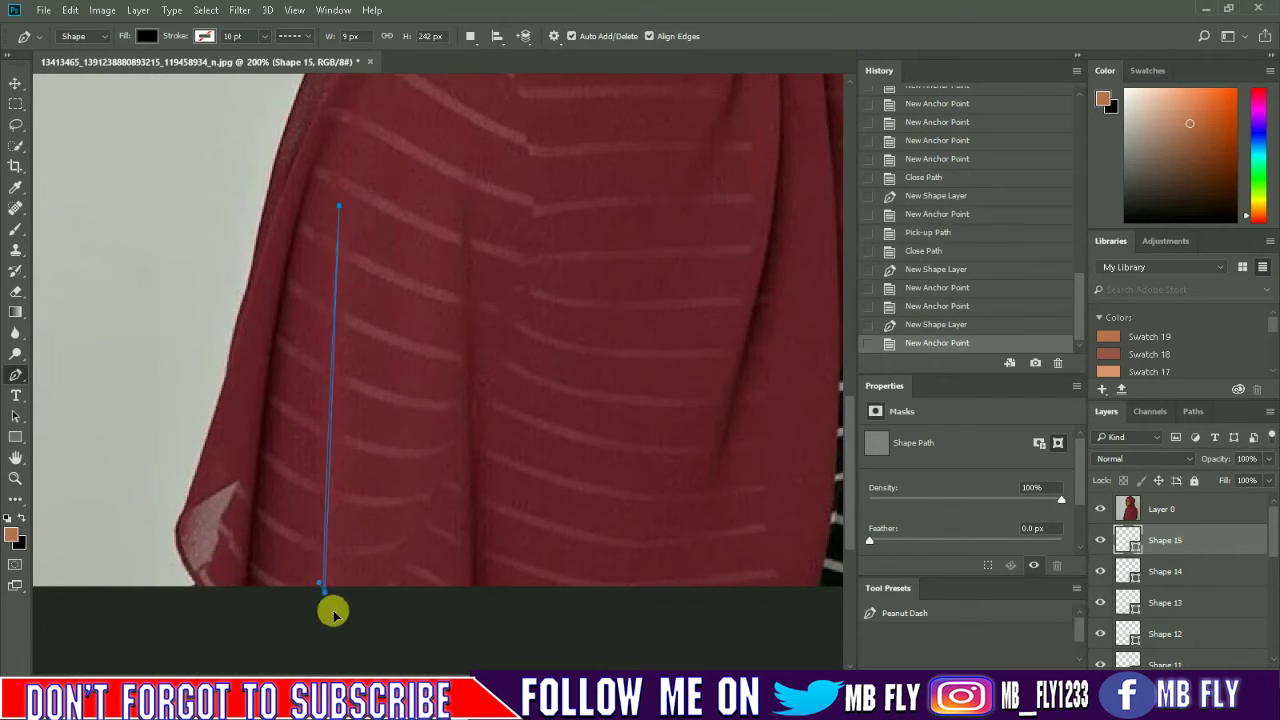
{"action": "scroll", "coordinate": [331, 606], "scroll_direction": "up", "scroll_amount": 10}
{"action": "left_click", "coordinate": [372, 222]}
{"action": "left_click", "coordinate": [286, 387]}
{"action": "left_click", "coordinate": [461, 72]}
{"action": "scroll", "coordinate": [428, 237], "scroll_direction": "up", "scroll_amount": 10}
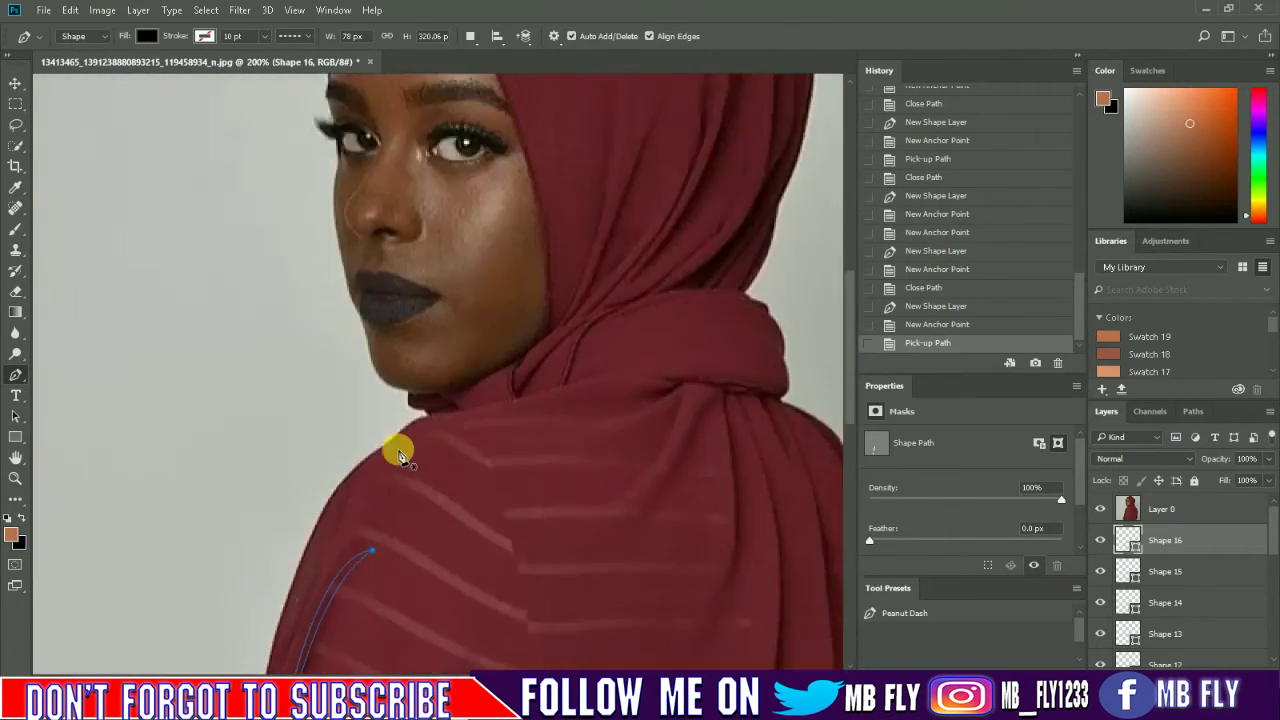
Step: Outline the scarf edge under the chin as a closed shape
{"action": "left_click", "coordinate": [451, 548]}
{"action": "left_click", "coordinate": [432, 543]}
{"action": "left_click", "coordinate": [511, 525]}
{"action": "left_click", "coordinate": [617, 503]}
{"action": "left_click", "coordinate": [543, 519]}
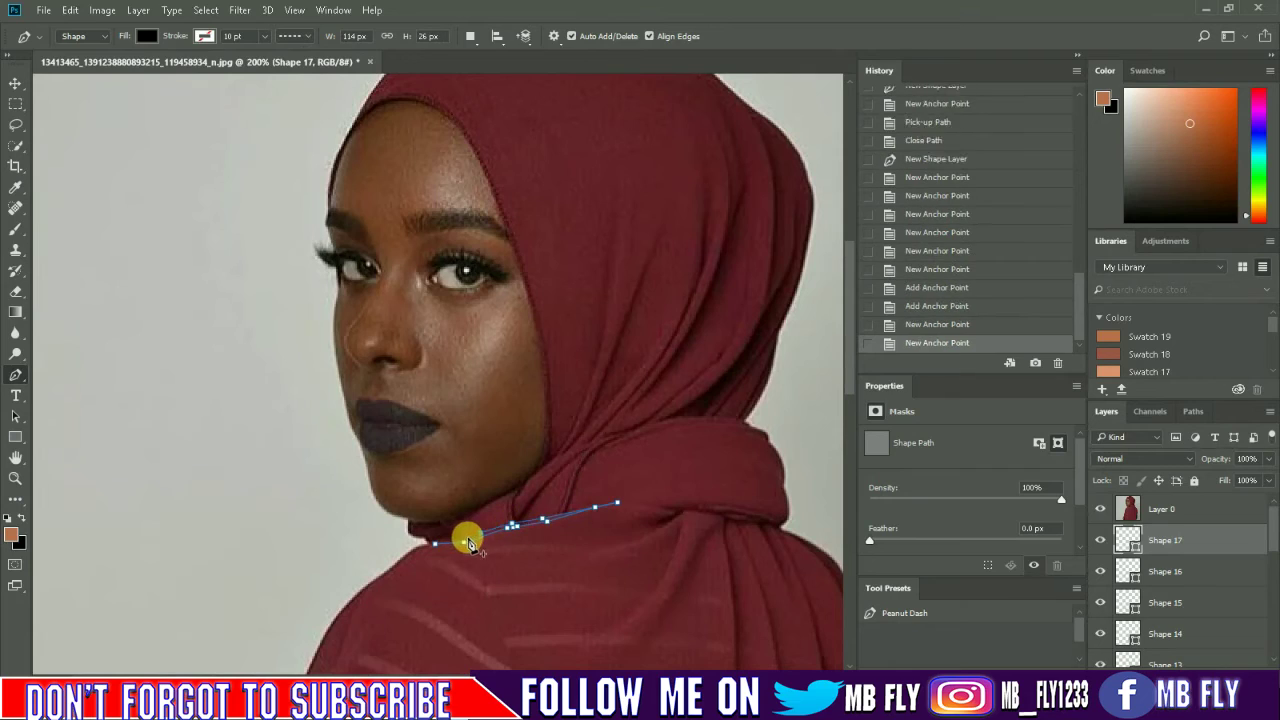
{"action": "left_click", "coordinate": [465, 538]}
{"action": "left_click", "coordinate": [432, 543]}
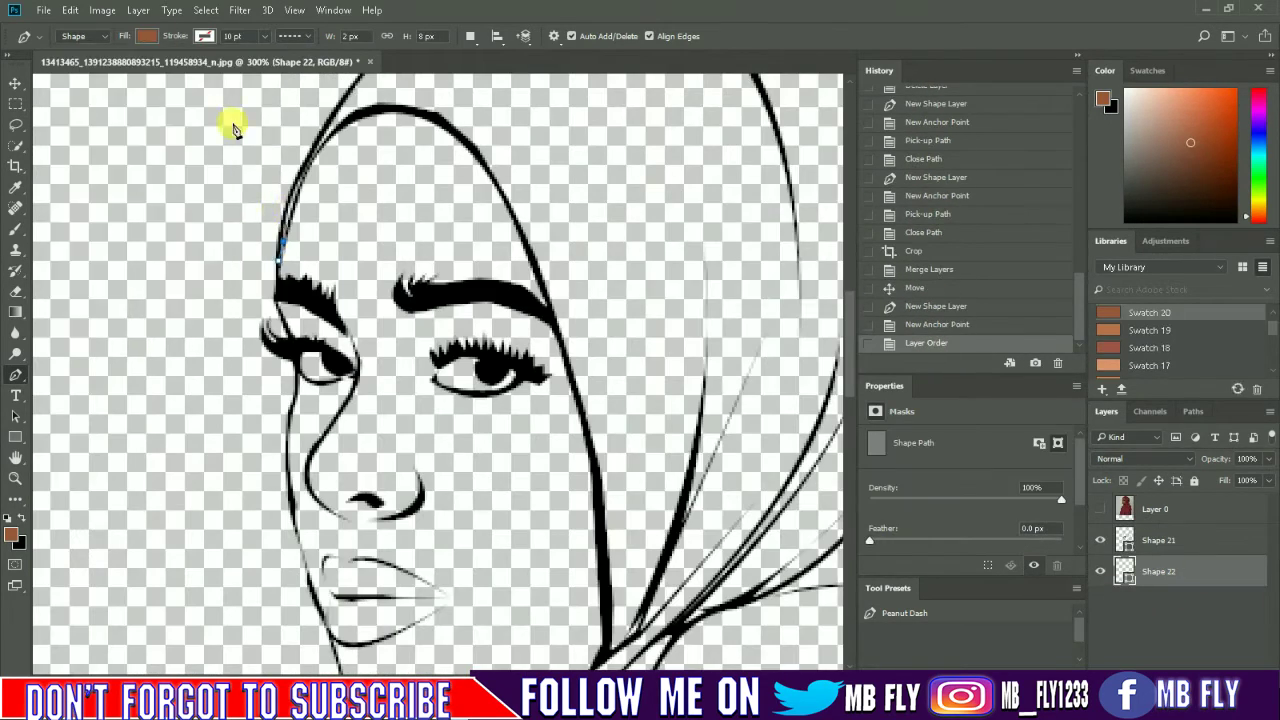
Step: Start the brown skin shape across the forehead and down the hijab edge
{"action": "left_click", "coordinate": [319, 148]}
{"action": "left_click", "coordinate": [469, 147]}
{"action": "left_click", "coordinate": [537, 276]}
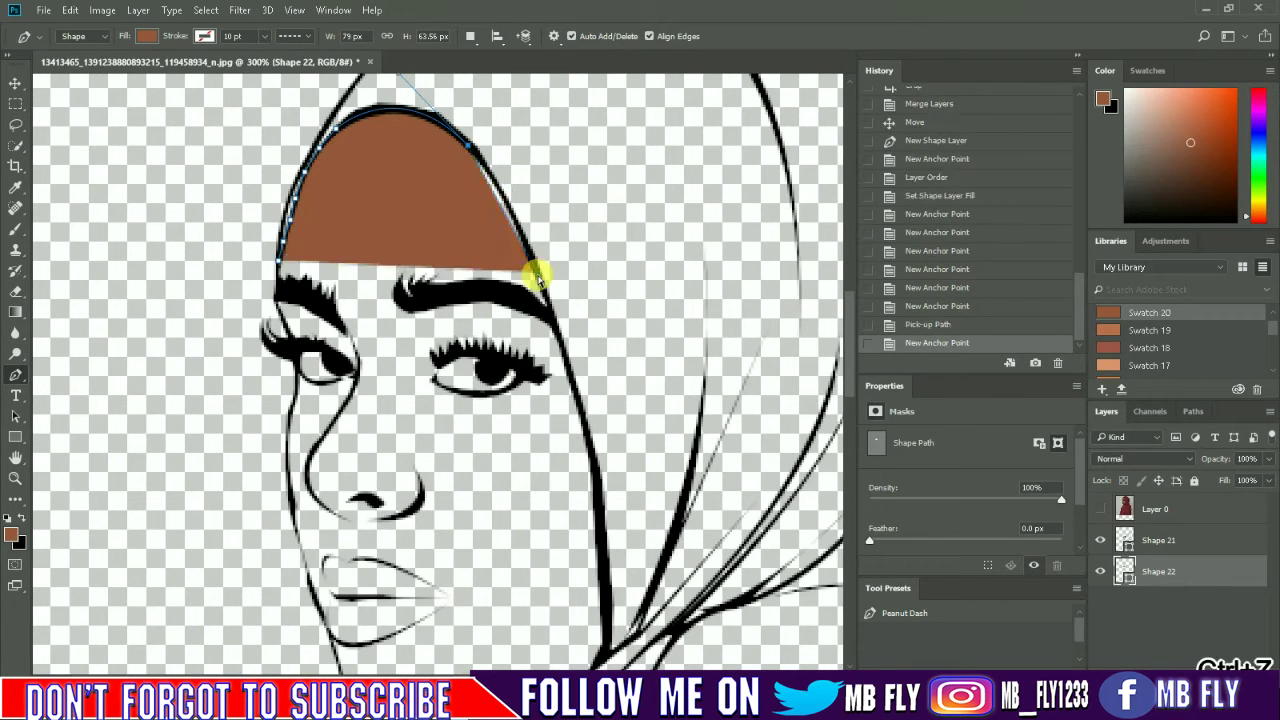
{"action": "left_click", "coordinate": [537, 276]}
{"action": "left_click", "coordinate": [553, 310]}
{"action": "left_click", "coordinate": [567, 365]}
{"action": "scroll", "coordinate": [580, 380], "scroll_direction": "down", "scroll_amount": 2}
Step: Carry the brown skin shape around the chin, along the jaw and up the cheek
{"action": "left_click", "coordinate": [605, 485]}
{"action": "left_click", "coordinate": [600, 565]}
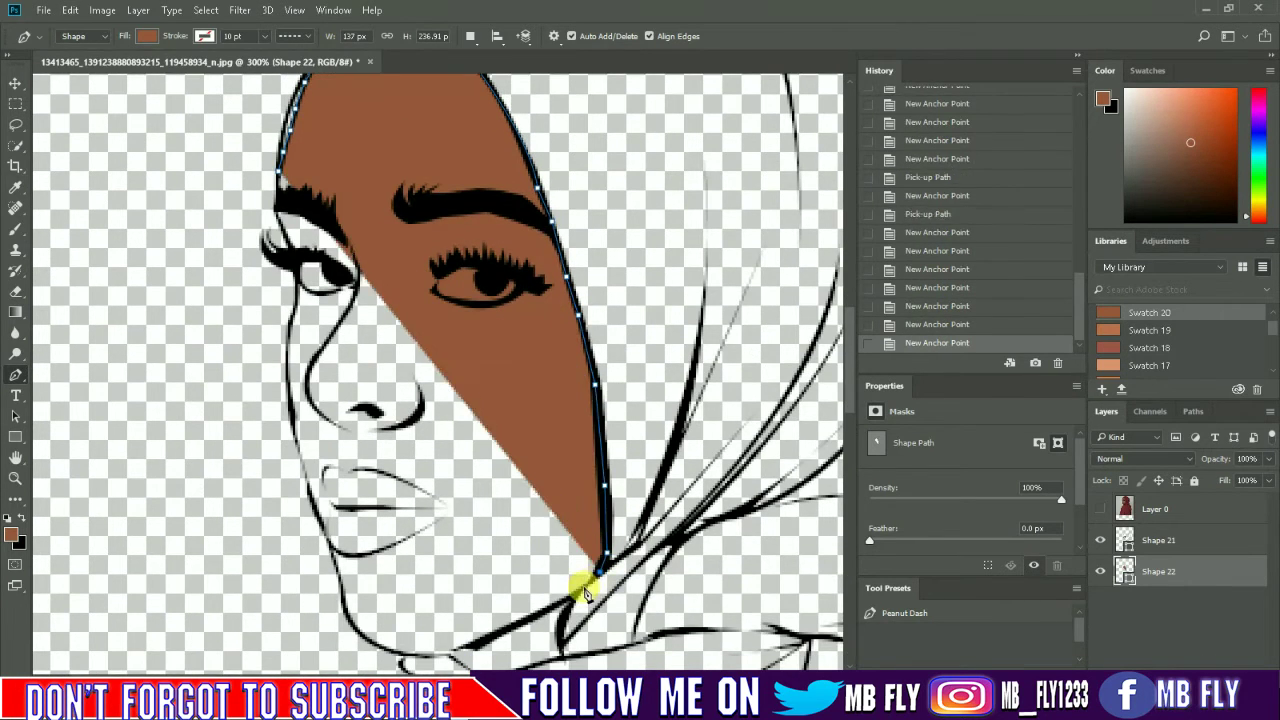
{"action": "left_click", "coordinate": [540, 615]}
{"action": "left_click", "coordinate": [470, 645]}
{"action": "scroll", "coordinate": [443, 651], "scroll_direction": "down", "scroll_amount": 2}
{"action": "left_click", "coordinate": [400, 608]}
{"action": "left_click_drag", "start_coordinate": [341, 560], "coordinate": [325, 490]}
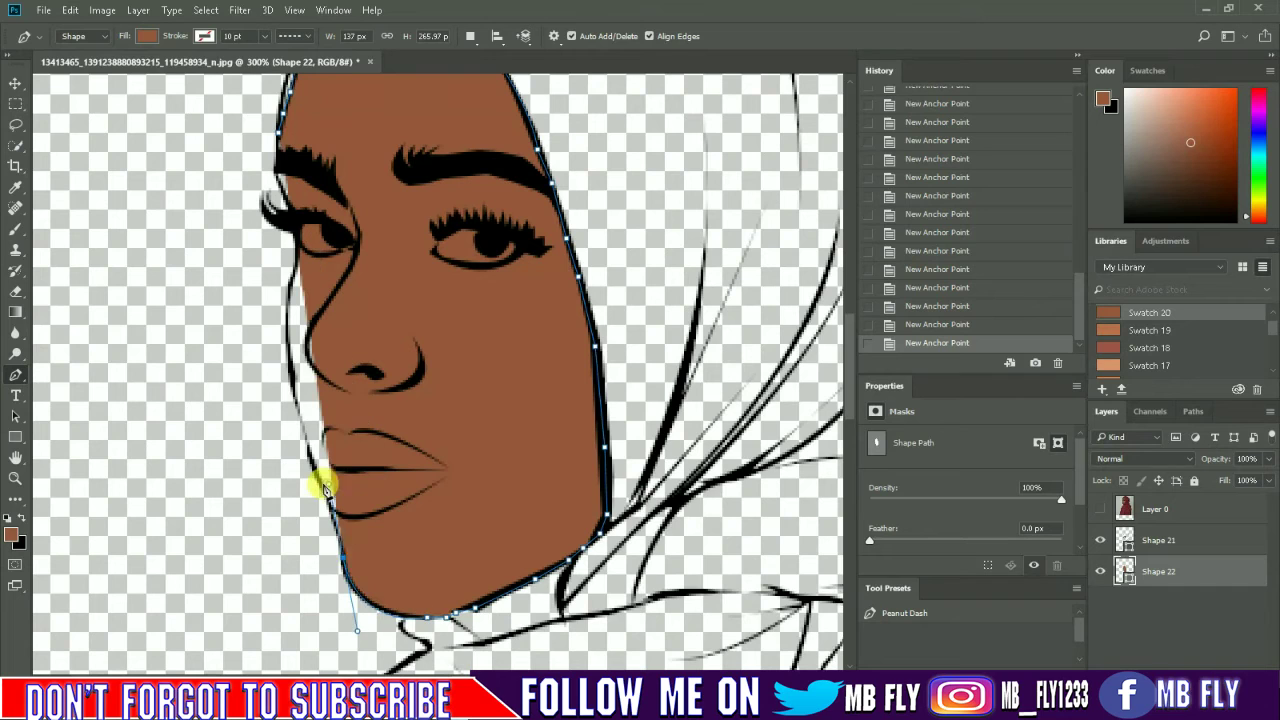
{"action": "left_click", "coordinate": [312, 468]}
{"action": "left_click", "coordinate": [296, 443]}
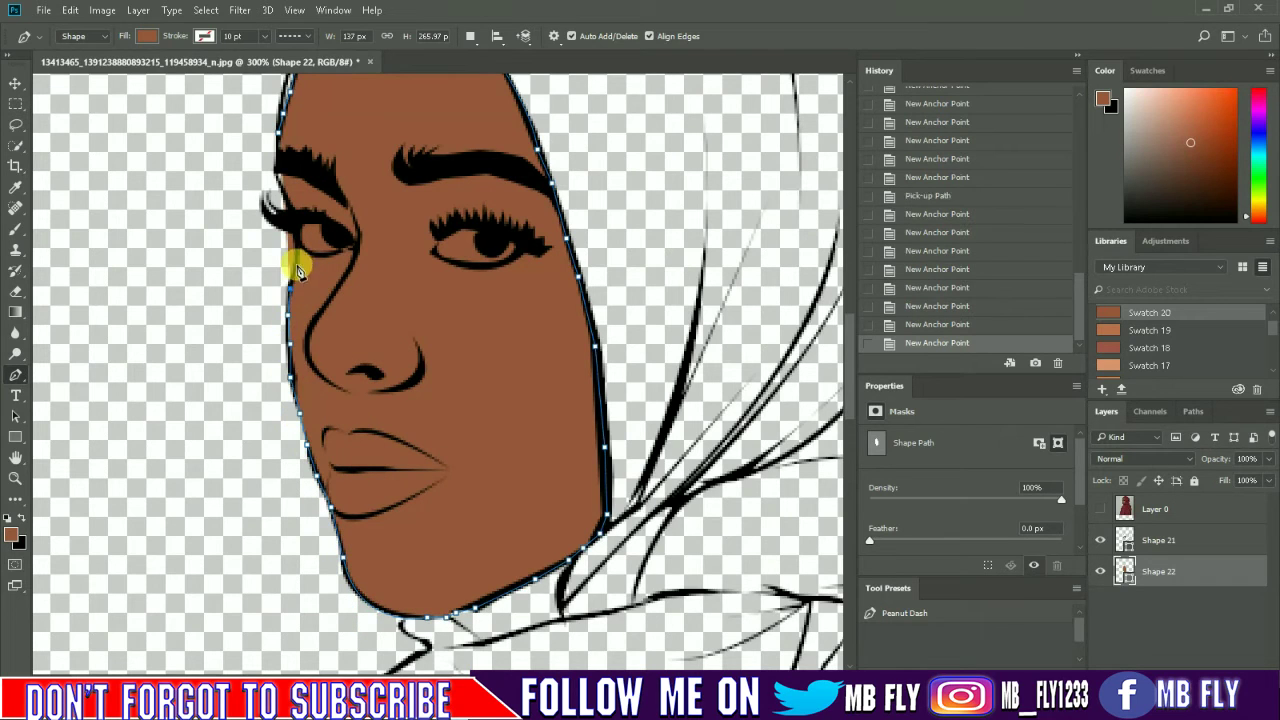
{"action": "left_click", "coordinate": [320, 197]}
{"action": "left_click", "coordinate": [146, 36]}
Step: Trace the right eye outline and fill it white
{"action": "left_click", "coordinate": [186, 257]}
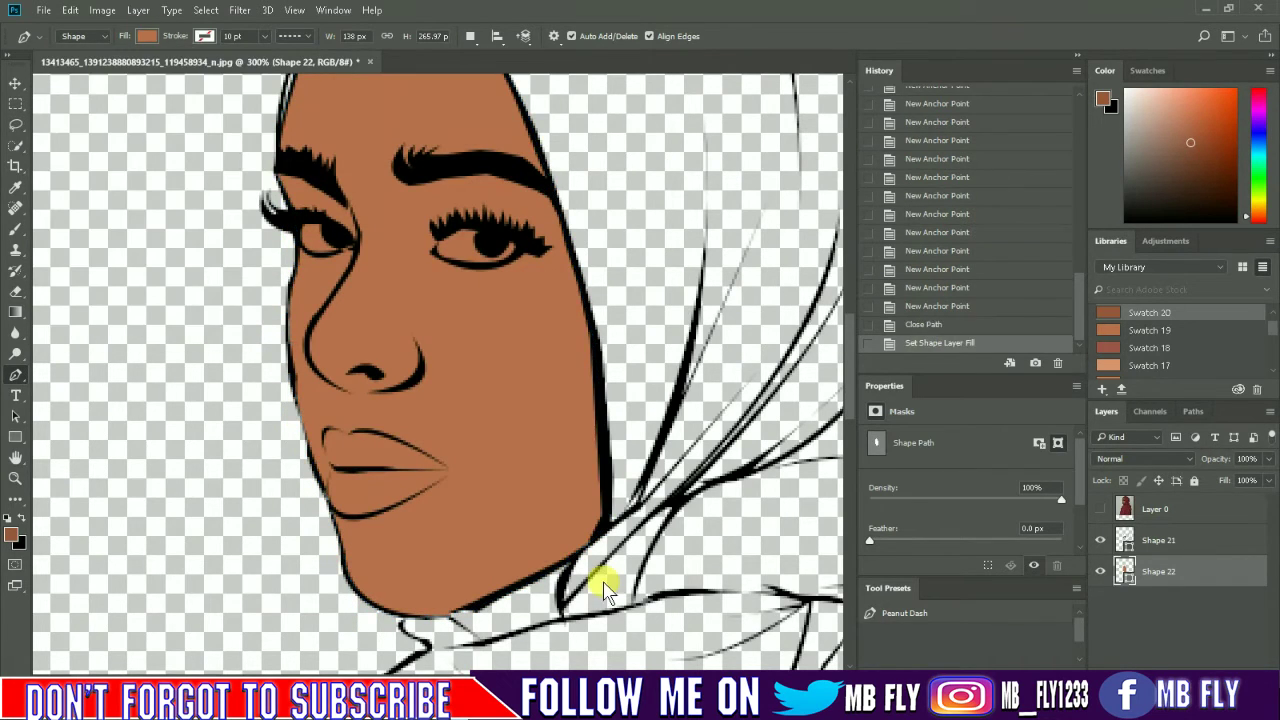
{"action": "left_click", "coordinate": [435, 250]}
{"action": "left_click", "coordinate": [470, 228]}
{"action": "left_click", "coordinate": [518, 243]}
{"action": "left_click", "coordinate": [440, 258]}
{"action": "left_click", "coordinate": [146, 36]}
Step: Trace the left eye outline and fill it white
{"action": "left_click", "coordinate": [127, 53]}
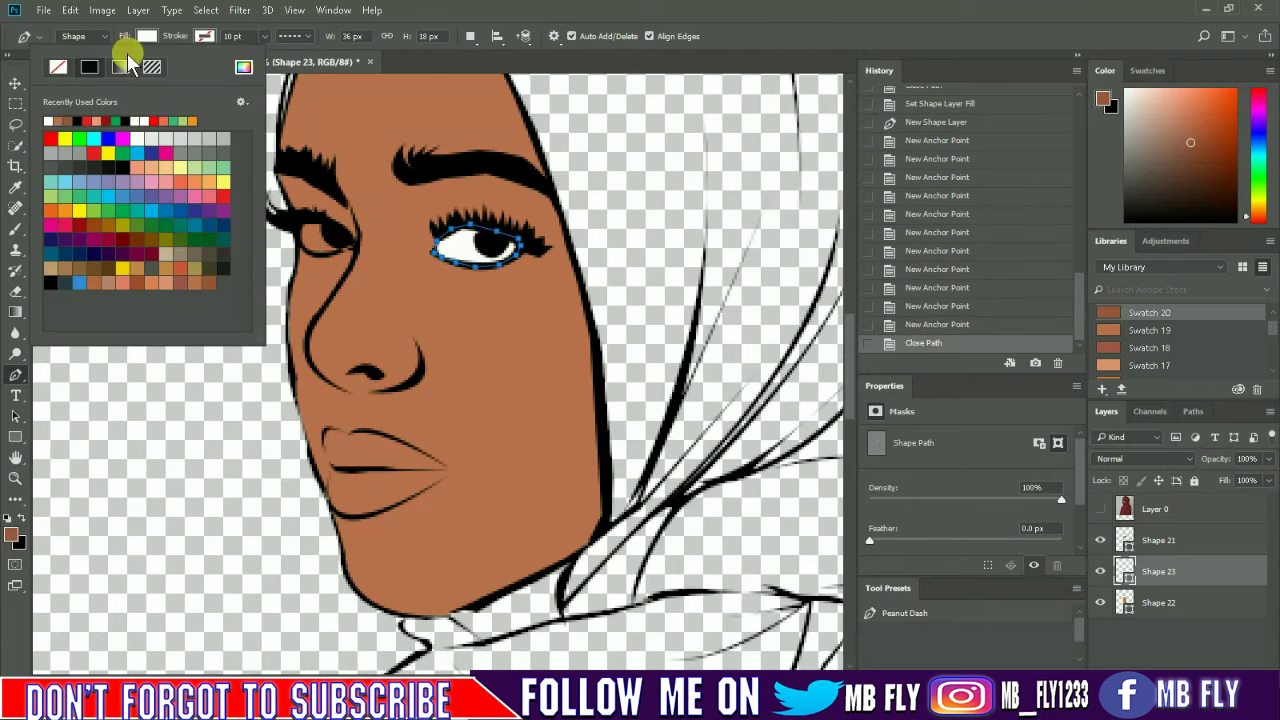
{"action": "left_click", "coordinate": [352, 243]}
{"action": "left_click", "coordinate": [313, 216]}
{"action": "left_click", "coordinate": [300, 232]}
{"action": "left_click", "coordinate": [314, 258]}
{"action": "left_click", "coordinate": [352, 243]}
{"action": "left_click", "coordinate": [1100, 509]}
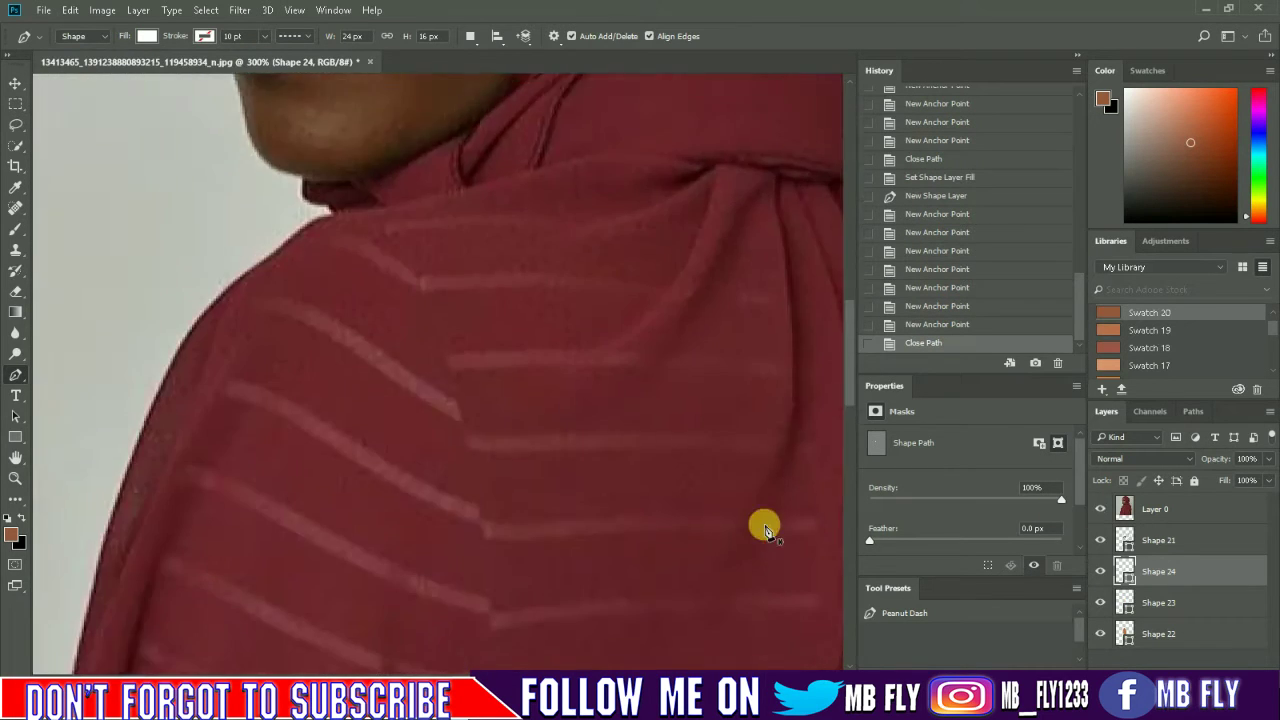
Step: Compare against the reference photo, then trace the curved lip outline
{"action": "left_click", "coordinate": [1100, 509]}
{"action": "left_click", "coordinate": [1100, 509]}
{"action": "left_click", "coordinate": [1100, 509]}
{"action": "left_click", "coordinate": [330, 517]}
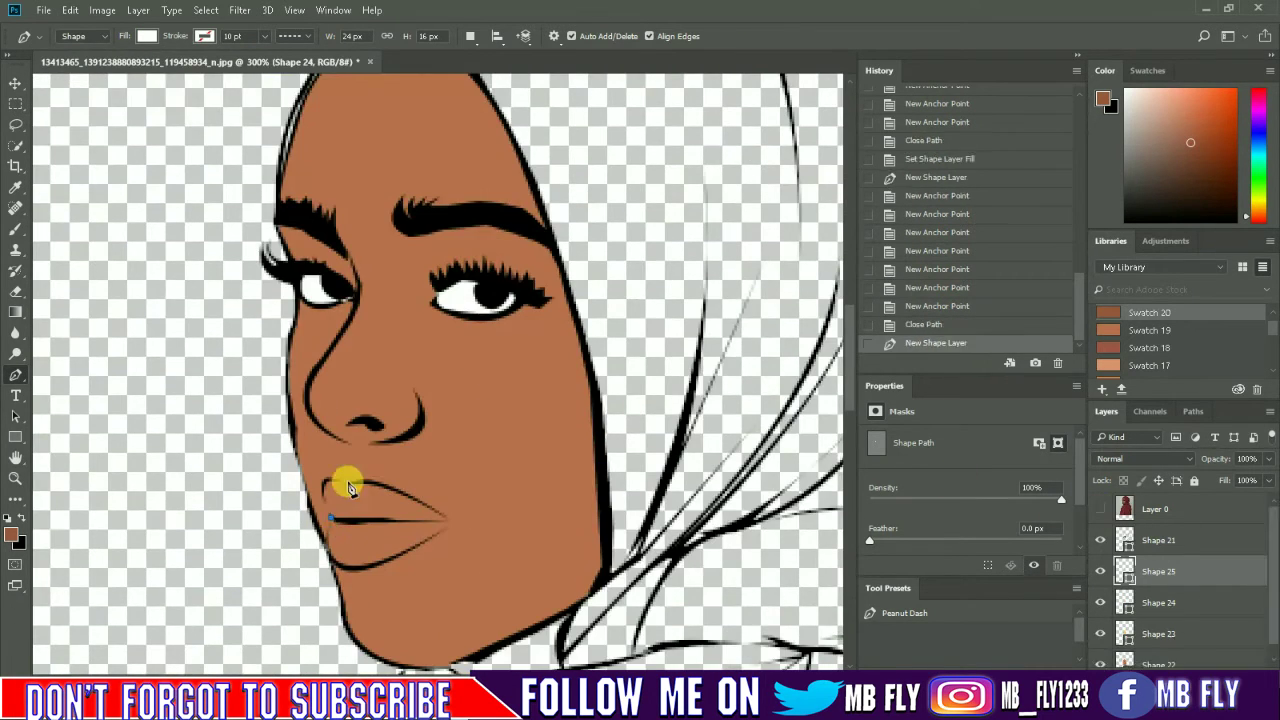
{"action": "left_click_drag", "start_coordinate": [448, 522], "coordinate": [528, 580]}
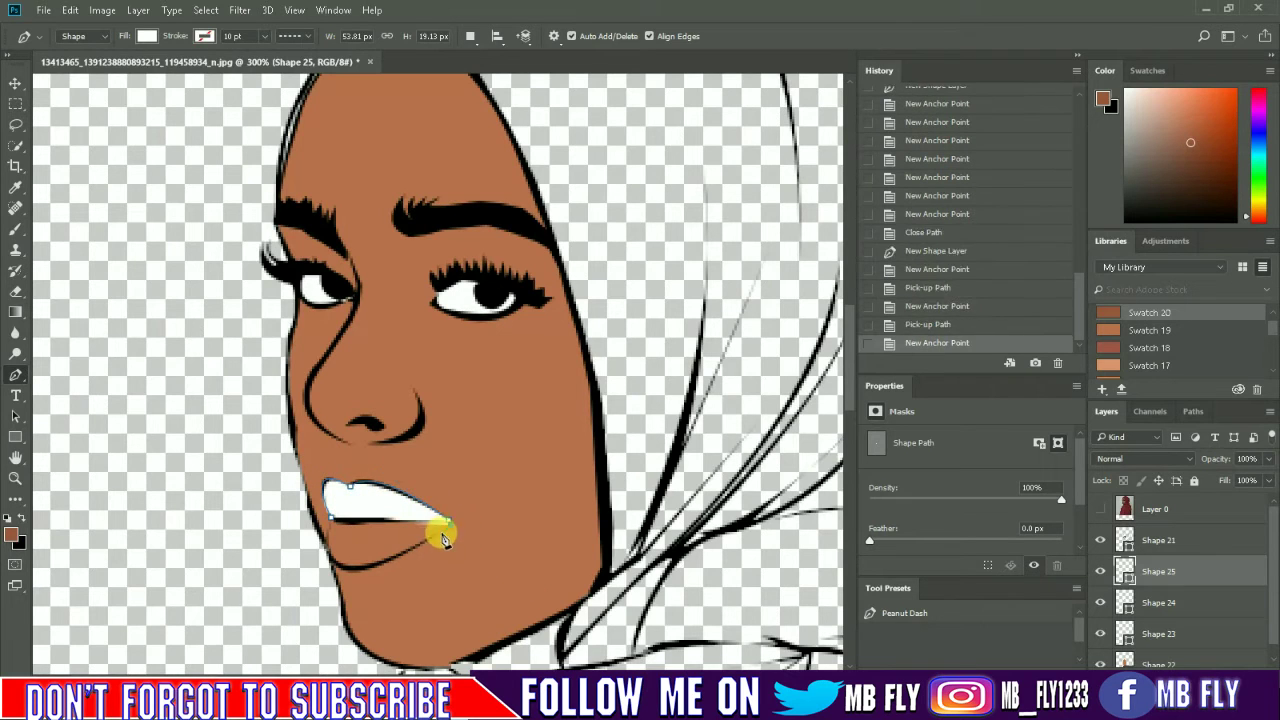
{"action": "left_click_drag", "start_coordinate": [330, 517], "coordinate": [355, 413]}
Step: Fill the lips with a dark plum colour sampled from the photo and saved as a swatch
{"action": "left_click", "coordinate": [147, 36]}
{"action": "left_click", "coordinate": [186, 251]}
{"action": "left_click", "coordinate": [1100, 509]}
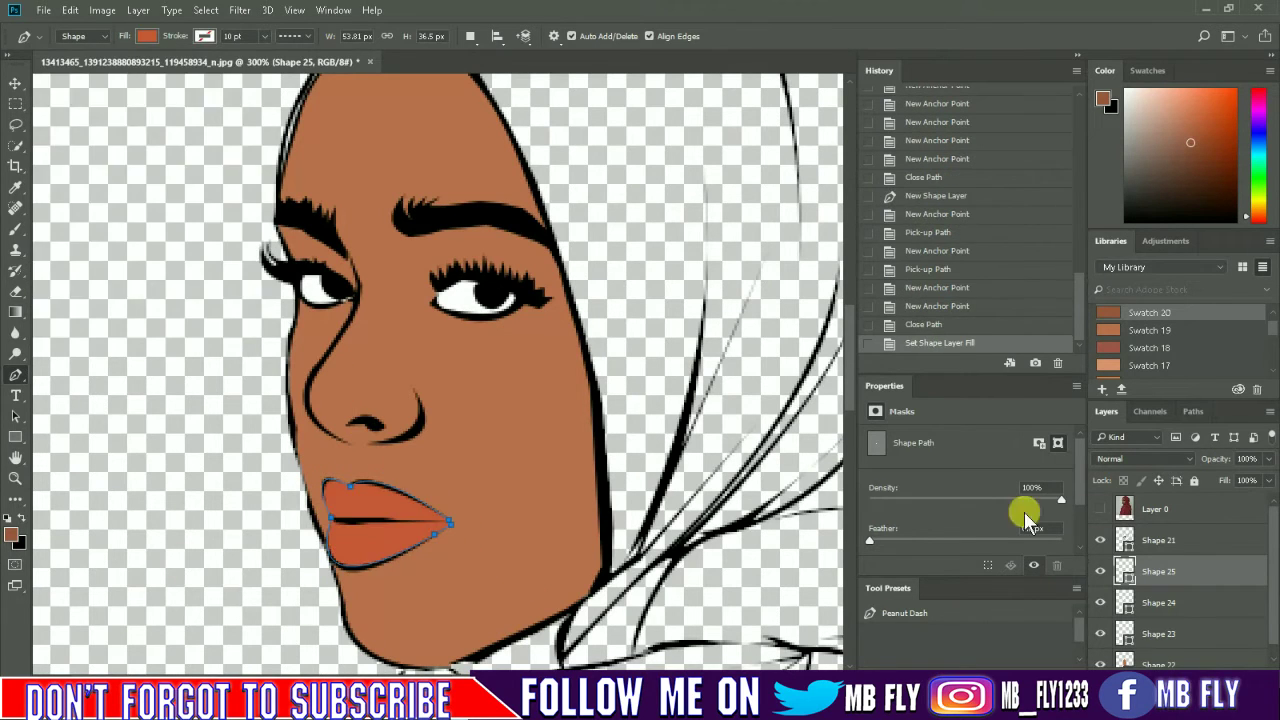
{"action": "left_click", "coordinate": [659, 528]}
{"action": "left_click", "coordinate": [927, 372]}
{"action": "left_click", "coordinate": [1100, 509]}
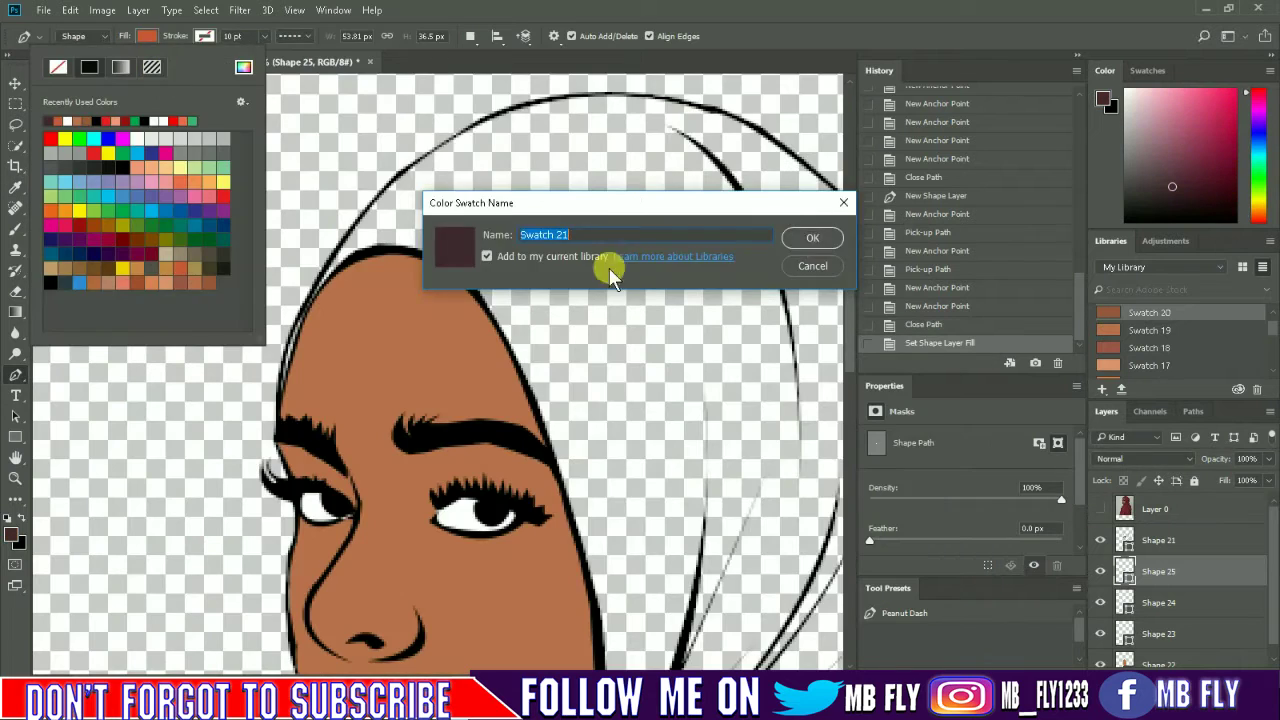
{"action": "left_click", "coordinate": [809, 237]}
{"action": "key", "text": "p"}
Step: Trace the upper lip highlight and fill it light grey
{"action": "left_click", "coordinate": [352, 465]}
{"action": "left_click_drag", "start_coordinate": [430, 492], "coordinate": [505, 542]}
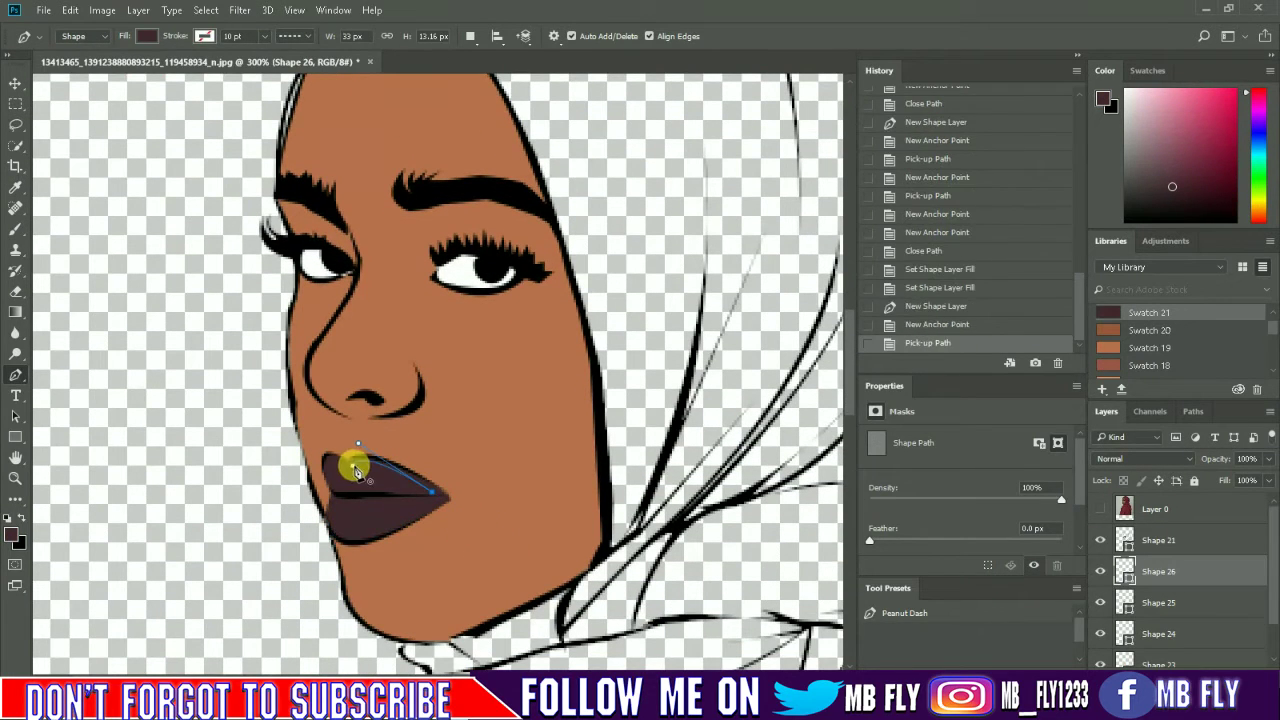
{"action": "left_click", "coordinate": [330, 478]}
{"action": "left_click", "coordinate": [147, 36]}
{"action": "left_click", "coordinate": [60, 100]}
Step: Add a lower lip highlight and a small upper lip highlight
{"action": "left_click", "coordinate": [330, 500]}
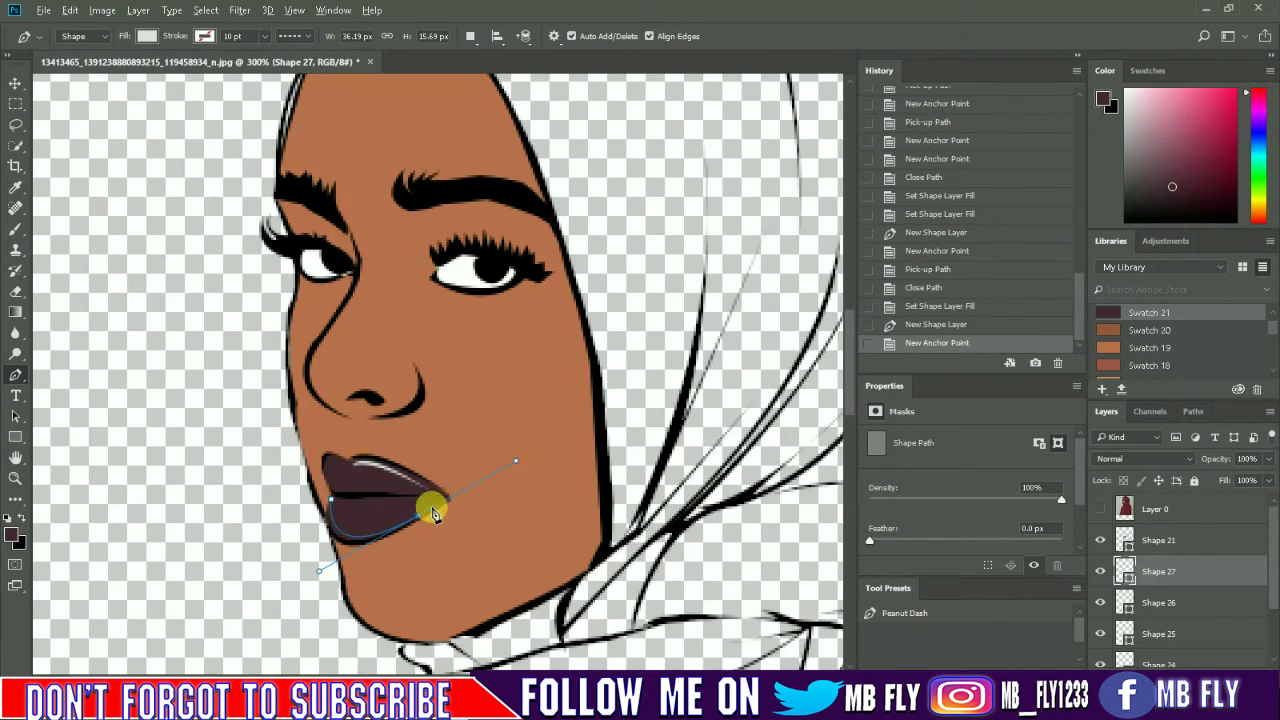
{"action": "left_click_drag", "start_coordinate": [415, 517], "coordinate": [440, 505]}
{"action": "left_click", "coordinate": [330, 500]}
{"action": "left_click", "coordinate": [330, 463]}
{"action": "left_click", "coordinate": [349, 467]}
{"action": "left_click", "coordinate": [330, 463]}
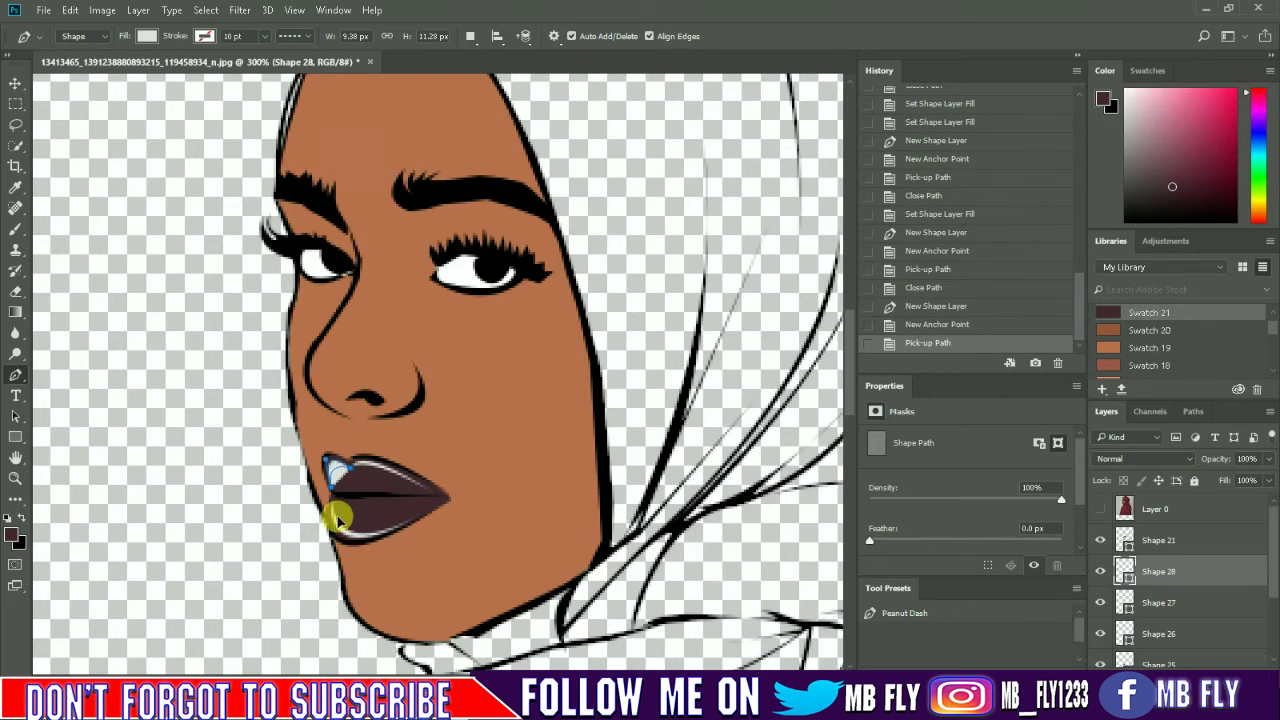
Step: Select the lip highlight layers and merge them into one with Ctrl+E
{"action": "key", "text": "ctrl+1"}
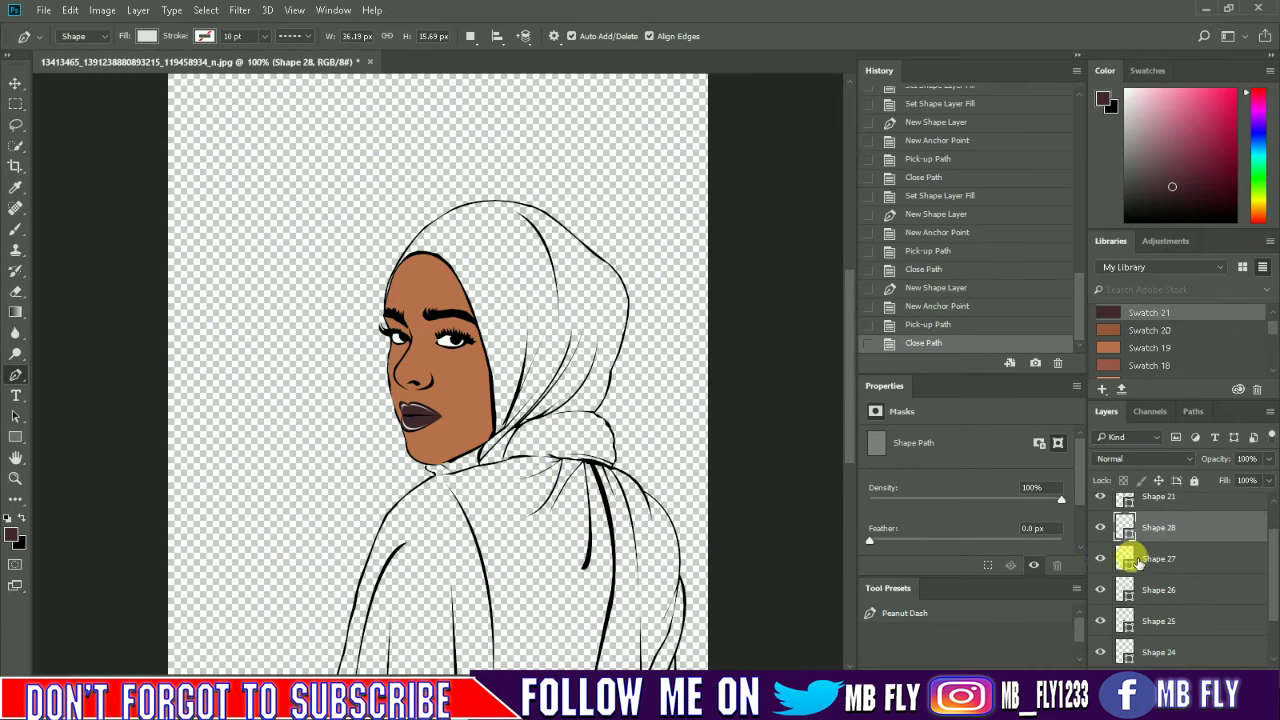
{"action": "left_click", "coordinate": [1137, 560], "text": "shift"}
{"action": "left_click", "coordinate": [1141, 590], "text": "shift"}
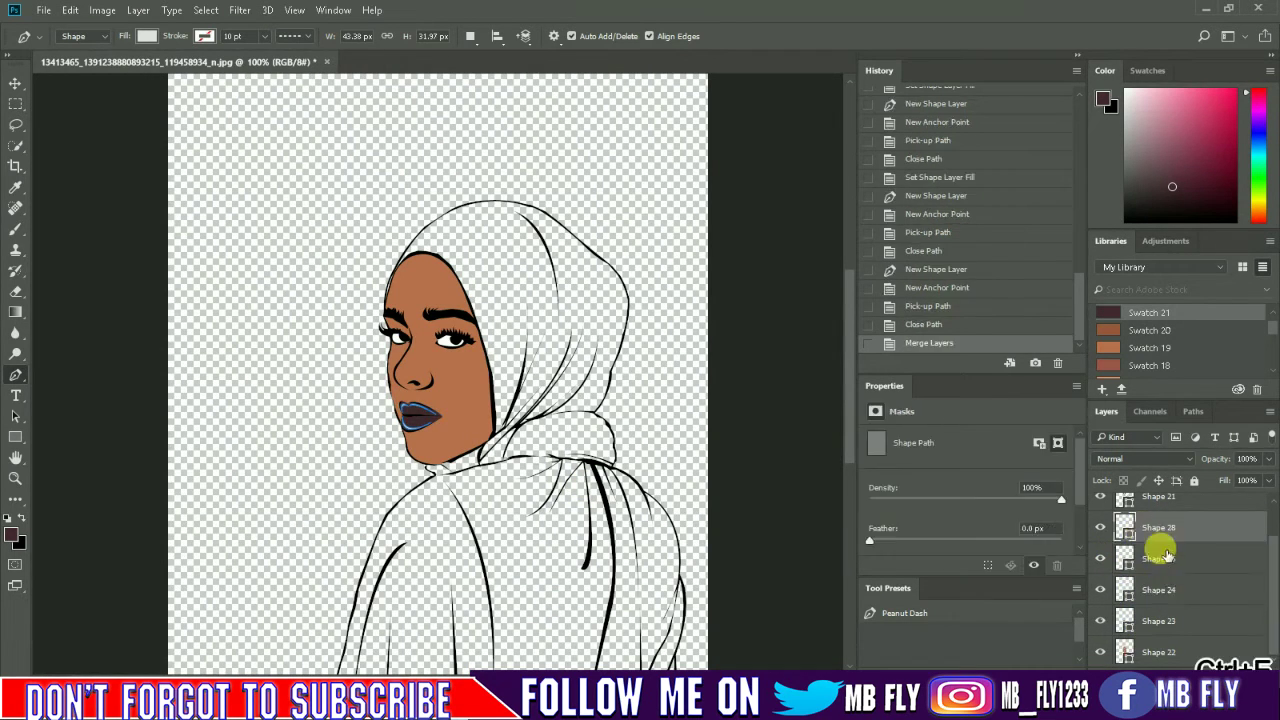
{"action": "key", "text": "ctrl+e"}
Step: Sample the maroon hijab colour from the reference photo, then hide the photo and zoom in
{"action": "left_click", "coordinate": [1100, 509]}
{"action": "left_click", "coordinate": [1103, 99]}
{"action": "left_click", "coordinate": [504, 150]}
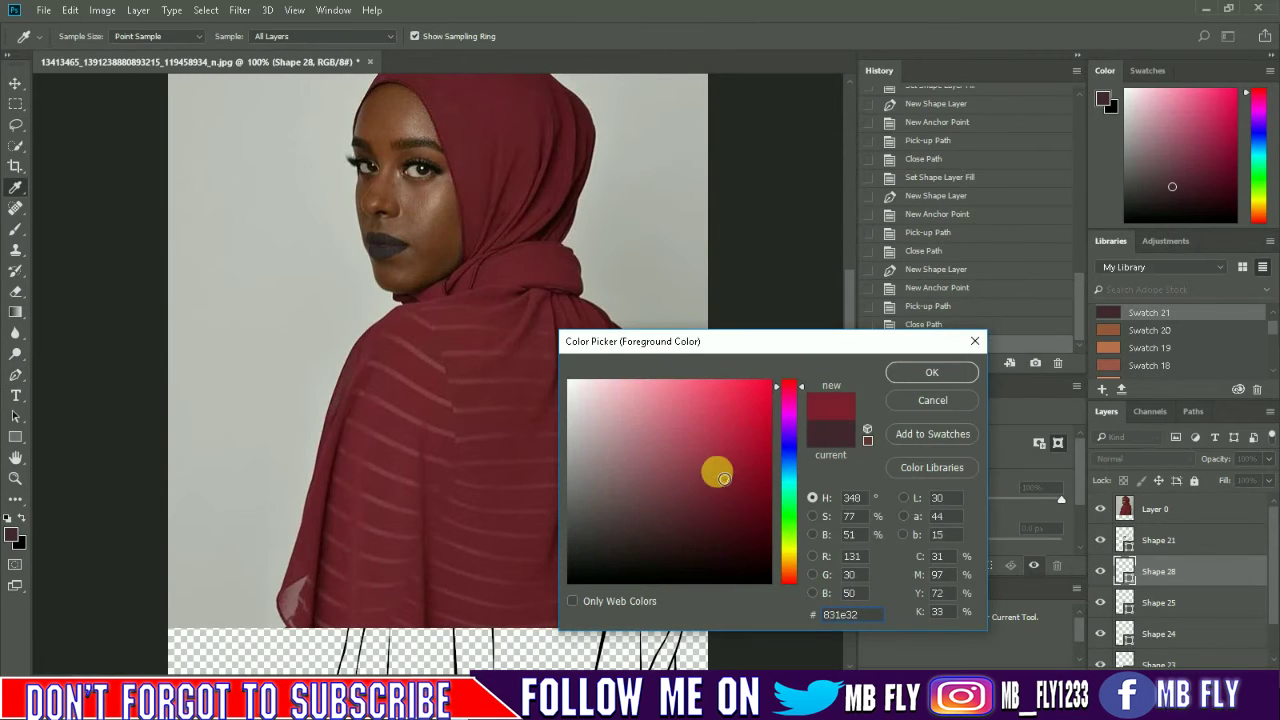
{"action": "key", "text": "Return"}
{"action": "left_click", "coordinate": [1100, 509]}
{"action": "key", "text": "ctrl+plus"}
Step: Start the hijab shape, move its layer below the other shapes, and fill it maroon
{"action": "left_click", "coordinate": [365, 210]}
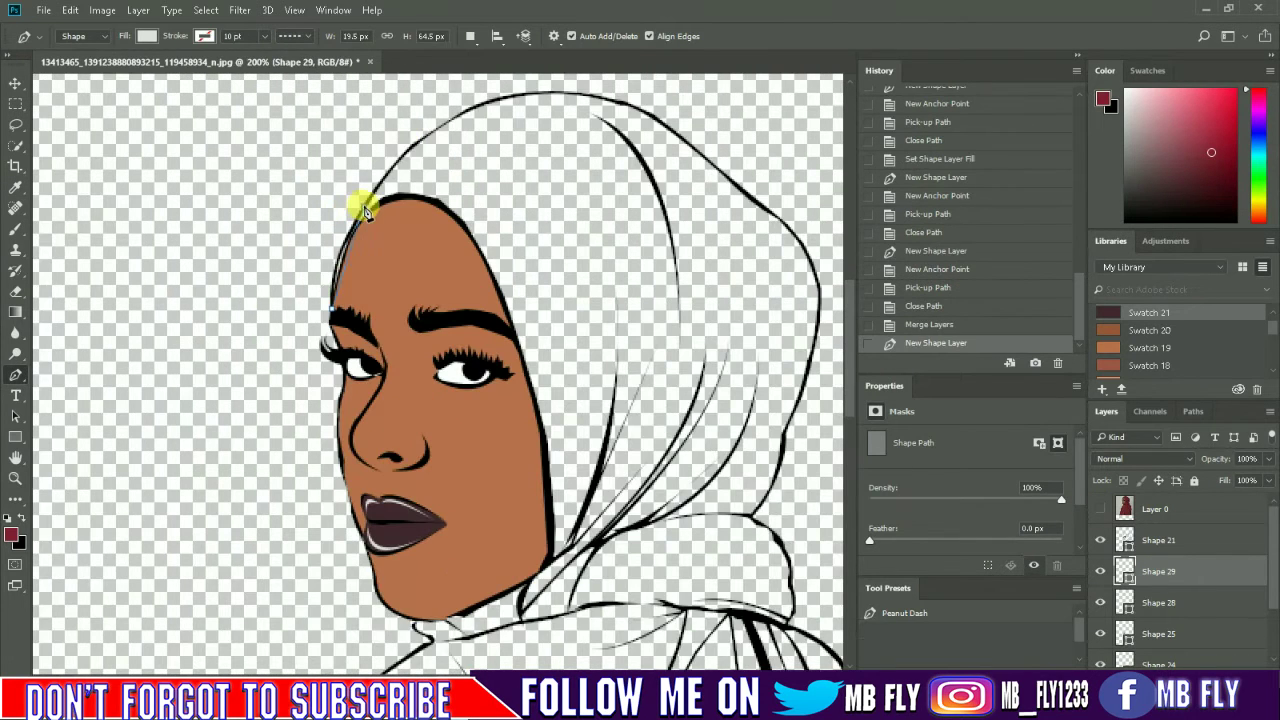
{"action": "left_click_drag", "start_coordinate": [1158, 571], "coordinate": [1166, 537]}
{"action": "left_click", "coordinate": [147, 36]}
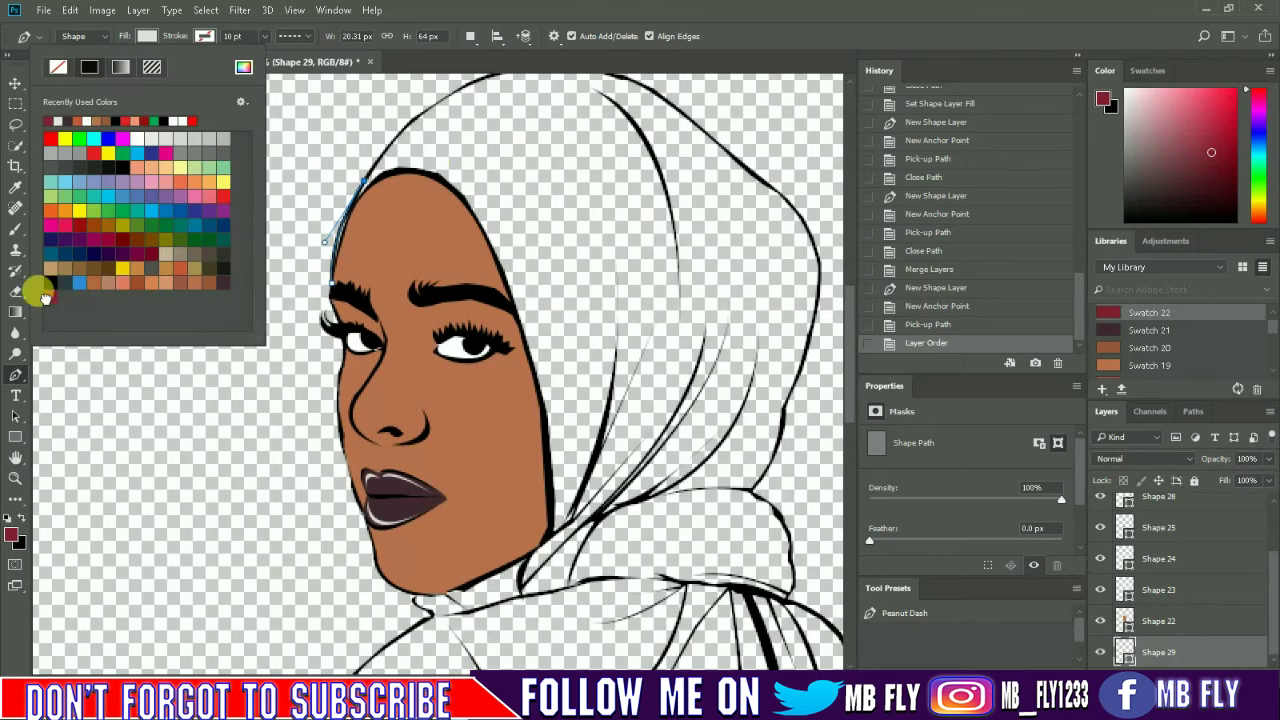
{"action": "left_click", "coordinate": [60, 130]}
{"action": "scroll", "coordinate": [388, 218], "scroll_direction": "up", "scroll_amount": 1}
Step: Trace the hijab outline across the top of the head and down its right edge
{"action": "left_click", "coordinate": [534, 129]}
{"action": "left_click", "coordinate": [634, 137]}
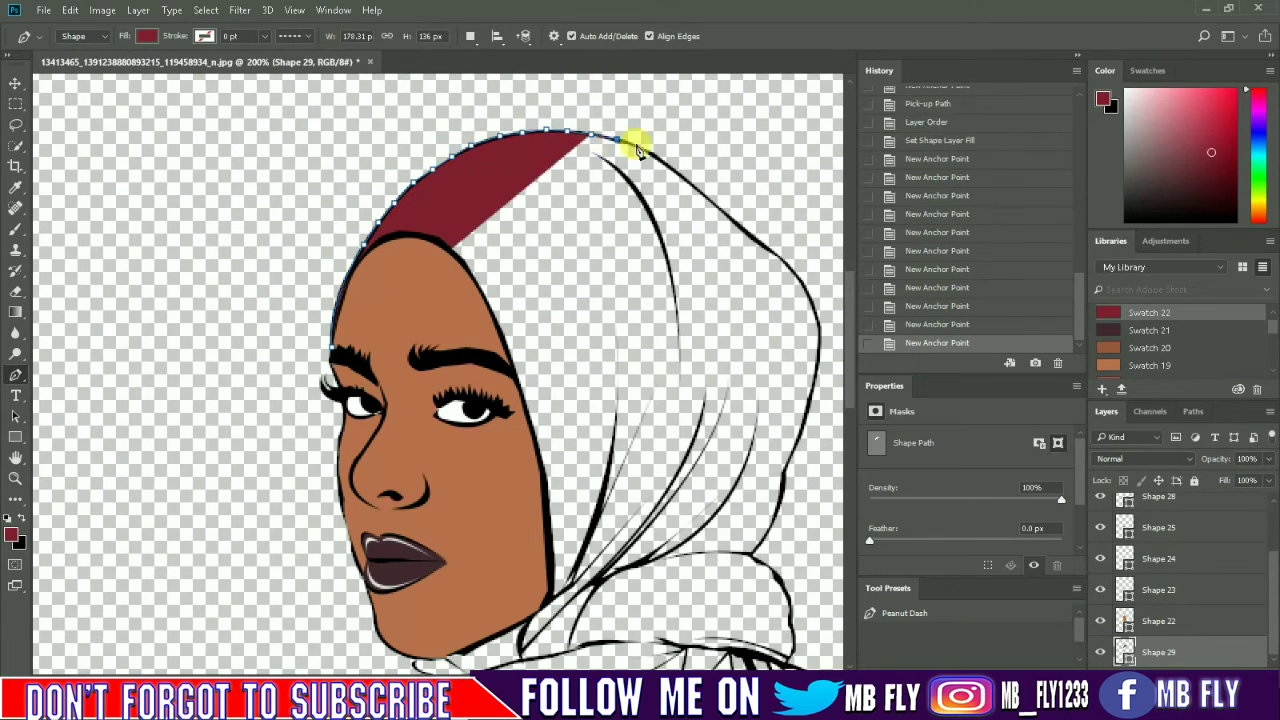
{"action": "left_click", "coordinate": [689, 183]}
{"action": "scroll", "coordinate": [710, 160], "scroll_direction": "down", "scroll_amount": 1}
{"action": "left_click", "coordinate": [786, 194]}
{"action": "left_click", "coordinate": [814, 303]}
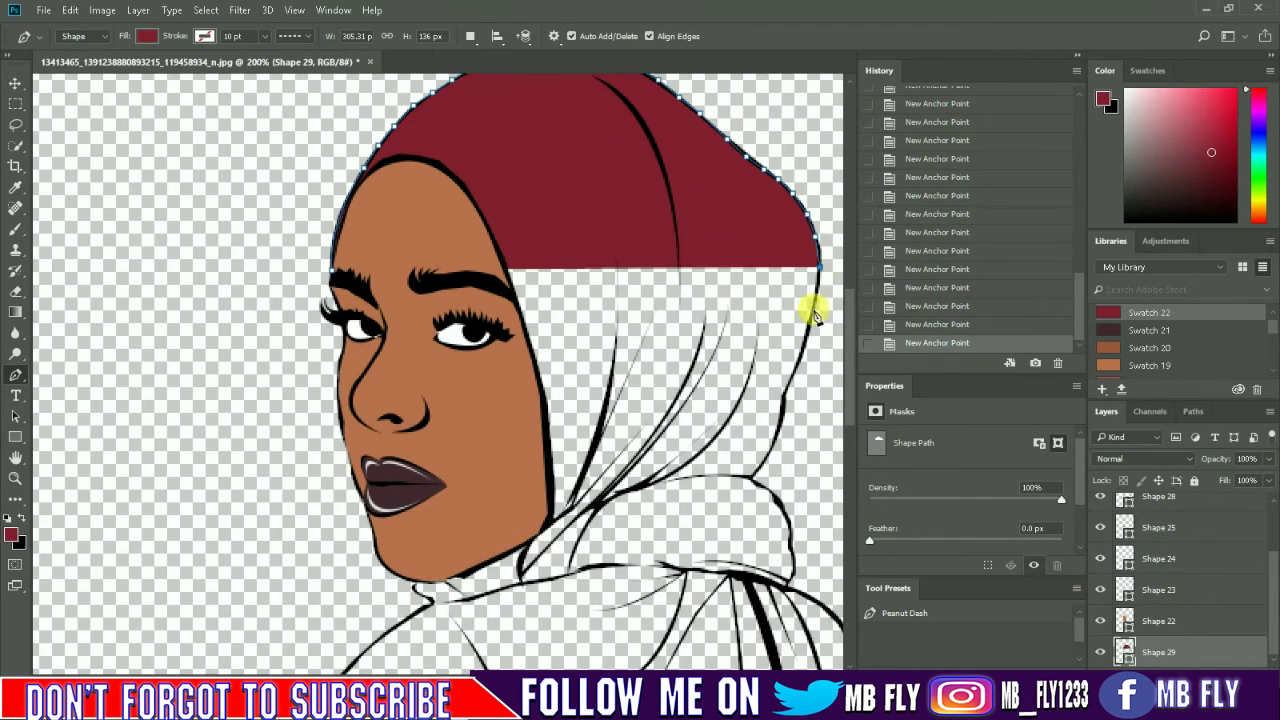
{"action": "scroll", "coordinate": [814, 303], "scroll_direction": "down", "scroll_amount": 1}
{"action": "left_click", "coordinate": [777, 326]}
Step: Continue the outline past the shoulder and knot, down the garment's right edge
{"action": "left_click", "coordinate": [789, 461]}
{"action": "left_click", "coordinate": [792, 500]}
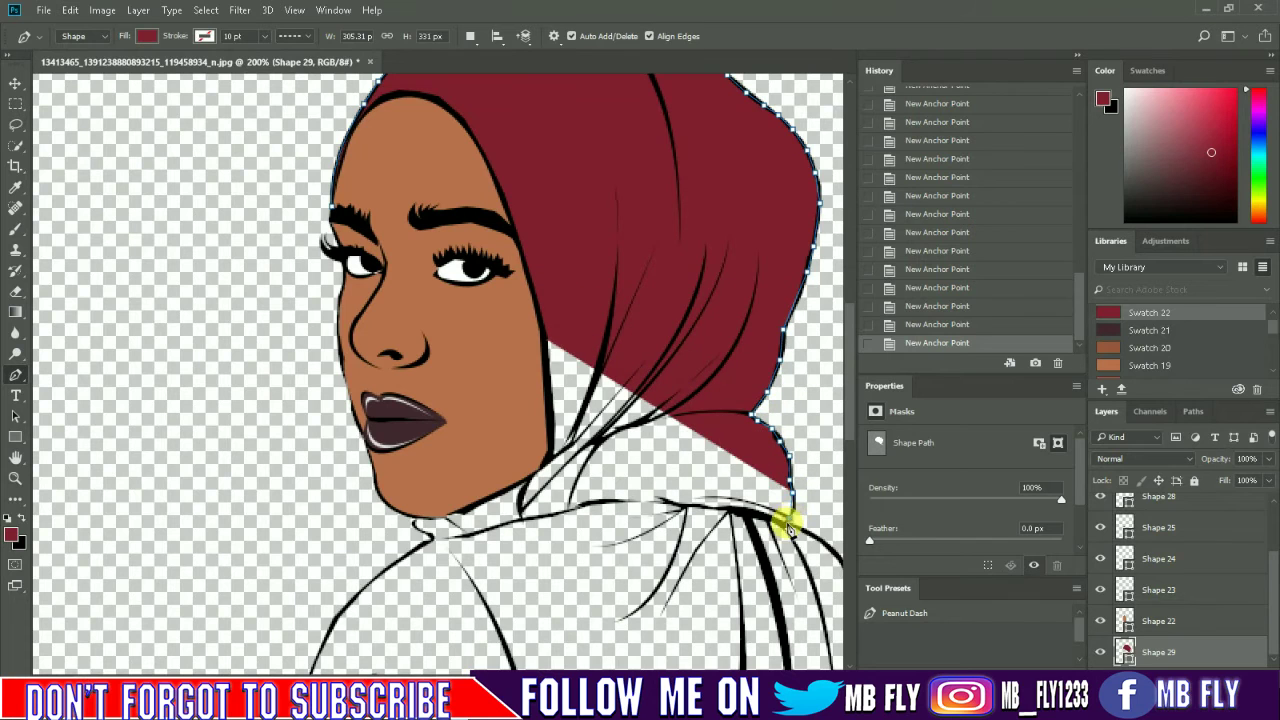
{"action": "left_click", "coordinate": [832, 541]}
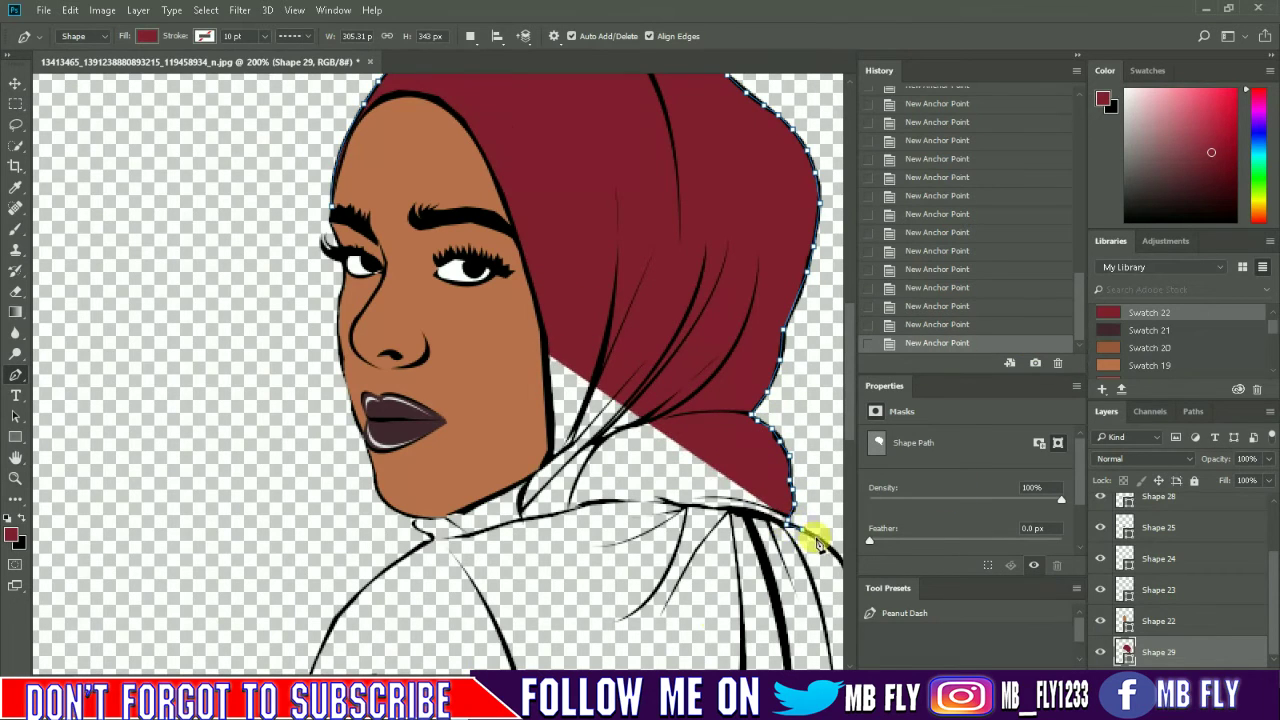
{"action": "left_click_drag", "start_coordinate": [832, 541], "coordinate": [560, 483]}
{"action": "scroll", "coordinate": [623, 463], "scroll_direction": "down", "scroll_amount": 5}
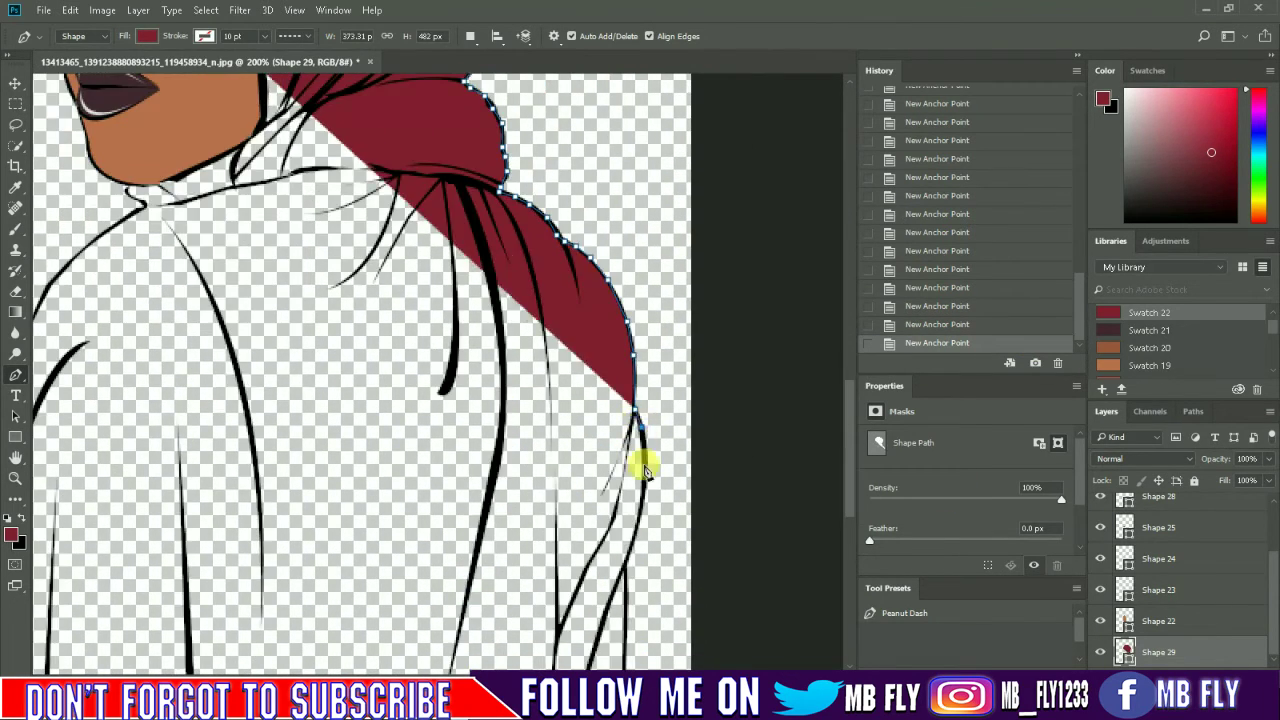
{"action": "left_click", "coordinate": [641, 435]}
{"action": "left_click", "coordinate": [625, 493]}
Step: Run the outline along the garment's bottom, just past the canvas edge
{"action": "scroll", "coordinate": [623, 553], "scroll_direction": "down", "scroll_amount": 2}
{"action": "left_click", "coordinate": [618, 600]}
{"action": "left_click", "coordinate": [337, 623]}
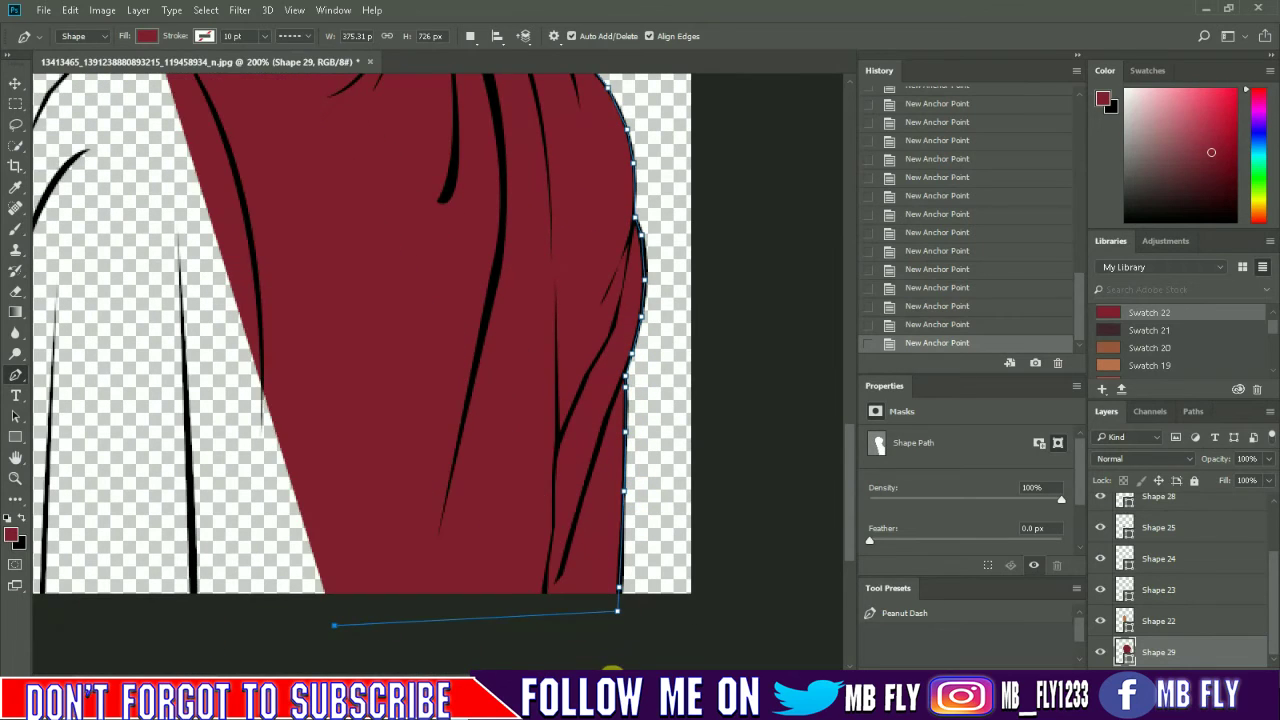
{"action": "scroll", "coordinate": [337, 623], "scroll_direction": "left", "scroll_amount": 5}
{"action": "left_click", "coordinate": [260, 601]}
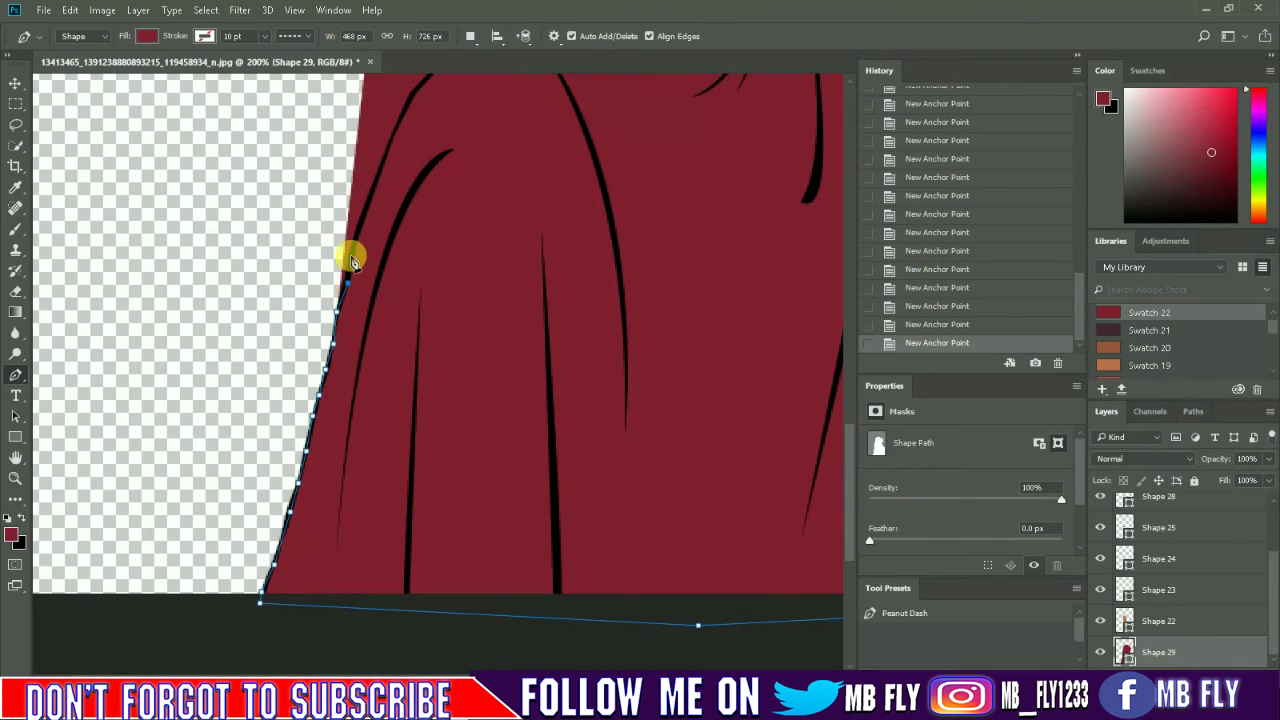
Step: Trace up the garment's left edge, close the hijab path, and zoom out to the full figure
{"action": "left_click", "coordinate": [351, 258]}
{"action": "scroll", "coordinate": [351, 262], "scroll_direction": "up", "scroll_amount": 3}
{"action": "left_click", "coordinate": [372, 378]}
{"action": "left_click", "coordinate": [385, 338]}
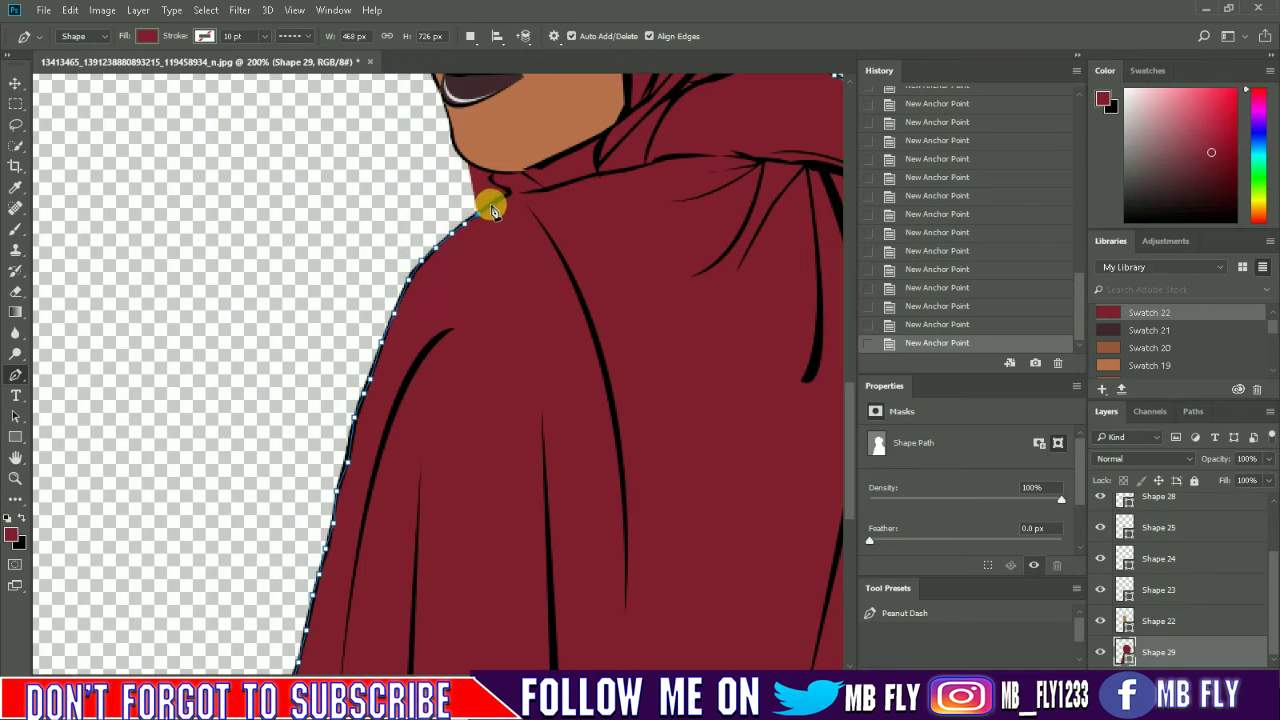
{"action": "left_click", "coordinate": [493, 183]}
{"action": "scroll", "coordinate": [500, 340], "scroll_direction": "up", "scroll_amount": 3}
{"action": "key", "text": "ctrl+minus"}
{"action": "key", "text": "ctrl+minus"}
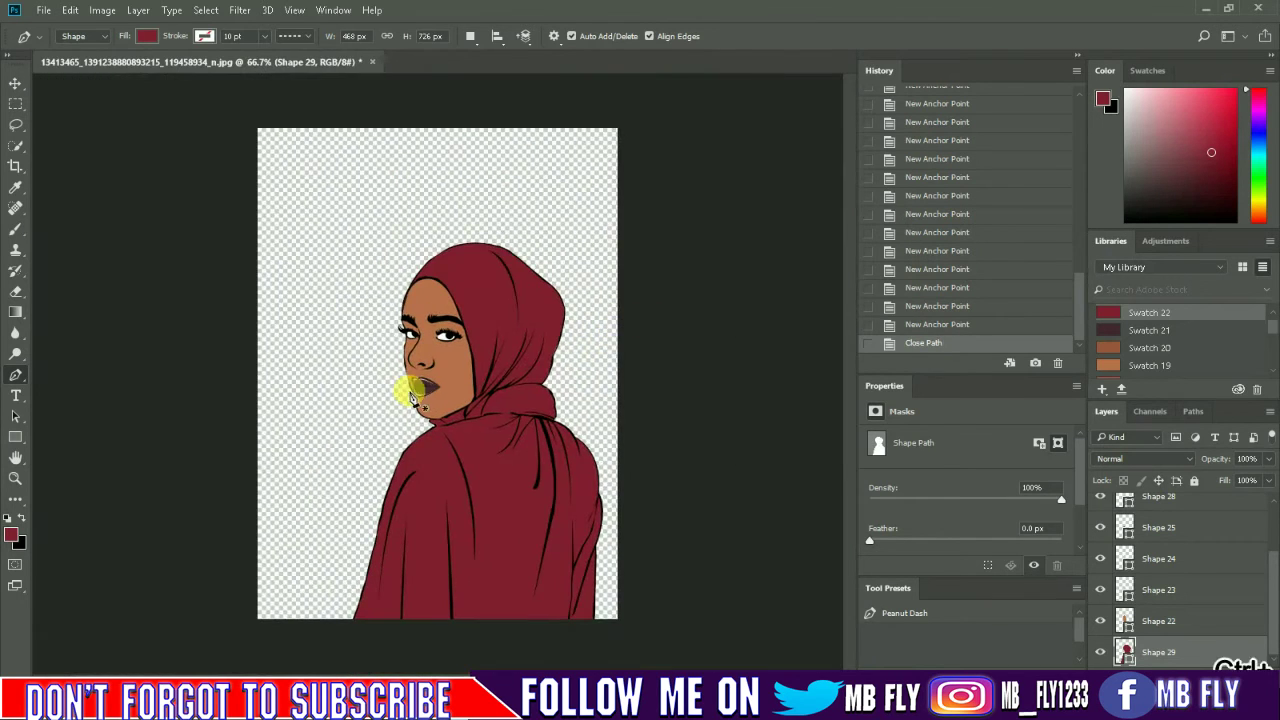
{"action": "scroll", "coordinate": [1100, 572], "scroll_direction": "up", "scroll_amount": 2}
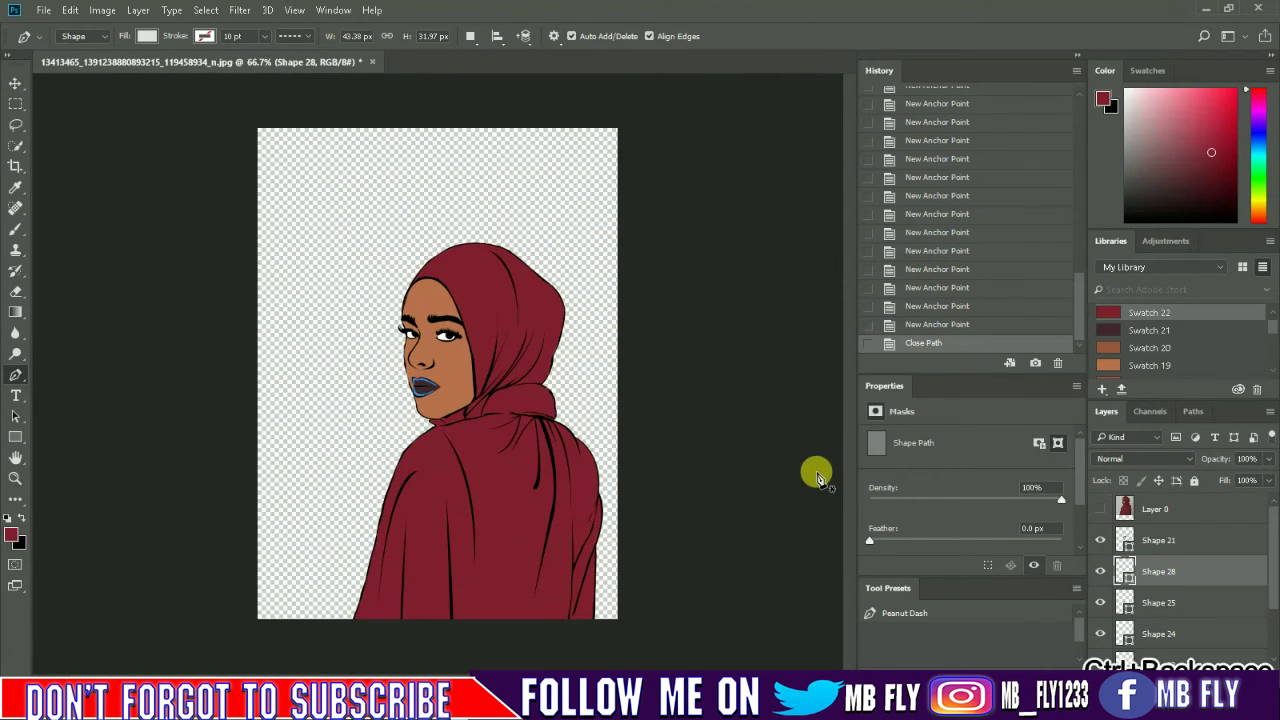